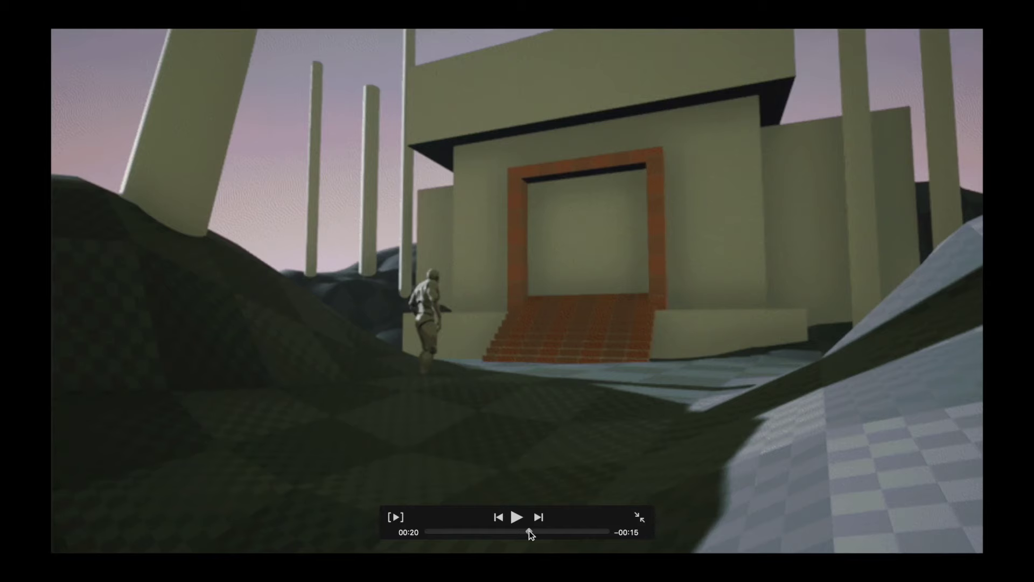
# Step: Scrub the progress video from 00:20 past the dark castle stage to the rock-dressed scene
pyautogui.moveTo(530, 530); pyautogui.dragTo(536, 535)
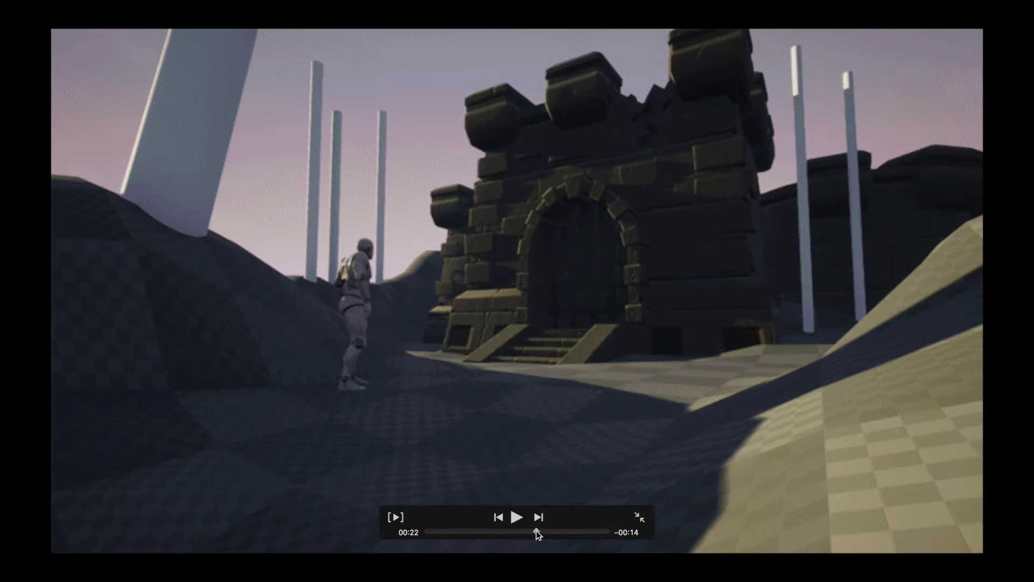
pyautogui.moveTo(536, 530); pyautogui.dragTo(538, 532)
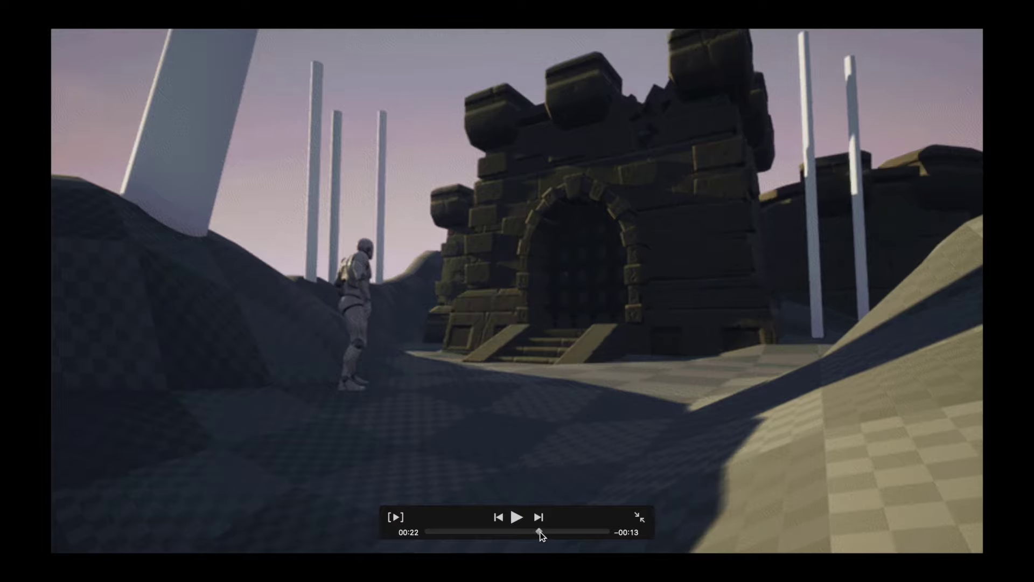
pyautogui.moveTo(538, 532); pyautogui.dragTo(564, 531)
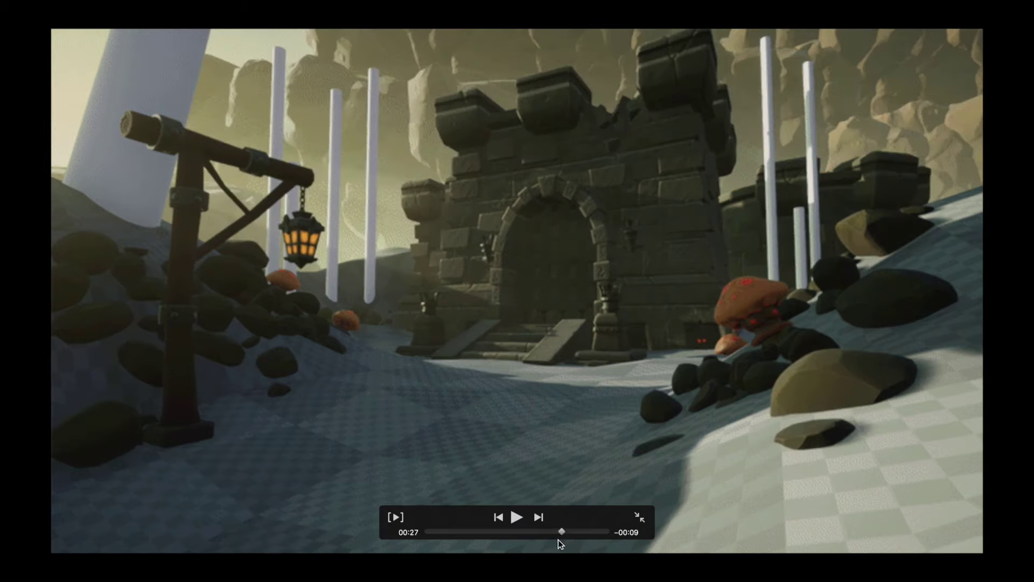
# Step: Scrub the progress video further ahead to the lit stage with trees
pyautogui.moveTo(562, 532); pyautogui.dragTo(610, 536)
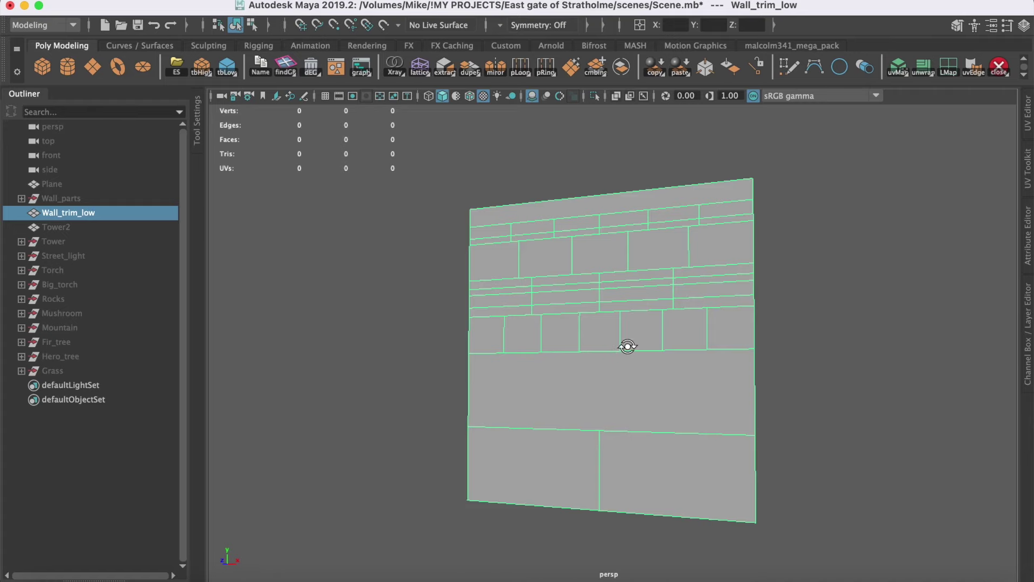
# Step: Orbit around the Wall_parts piece to an angled view for inspection
pyautogui.moveTo(626, 347)
pyautogui.keyDown('alt'); pyautogui.mouseDown()
pyautogui.moveTo(759, 345)
pyautogui.moveTo(704, 358)
pyautogui.moveTo(670, 342)
pyautogui.moveTo(610, 356)
pyautogui.moveTo(681, 364)
pyautogui.mouseUp(); pyautogui.keyUp('alt')
pyautogui.hotkey('ctrl', 'h')
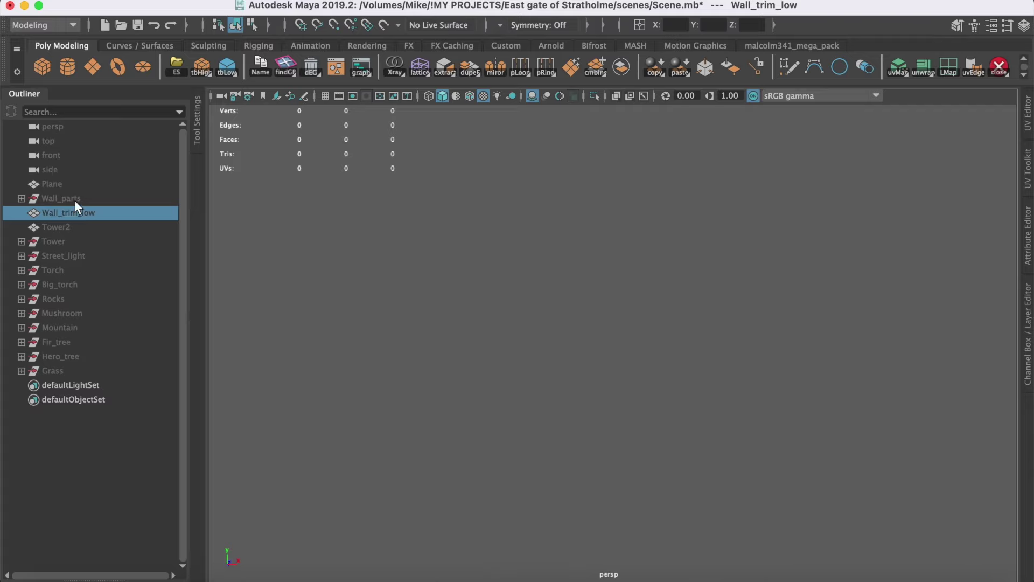
pyautogui.click(75, 201)
pyautogui.hotkey('shift', 'h')
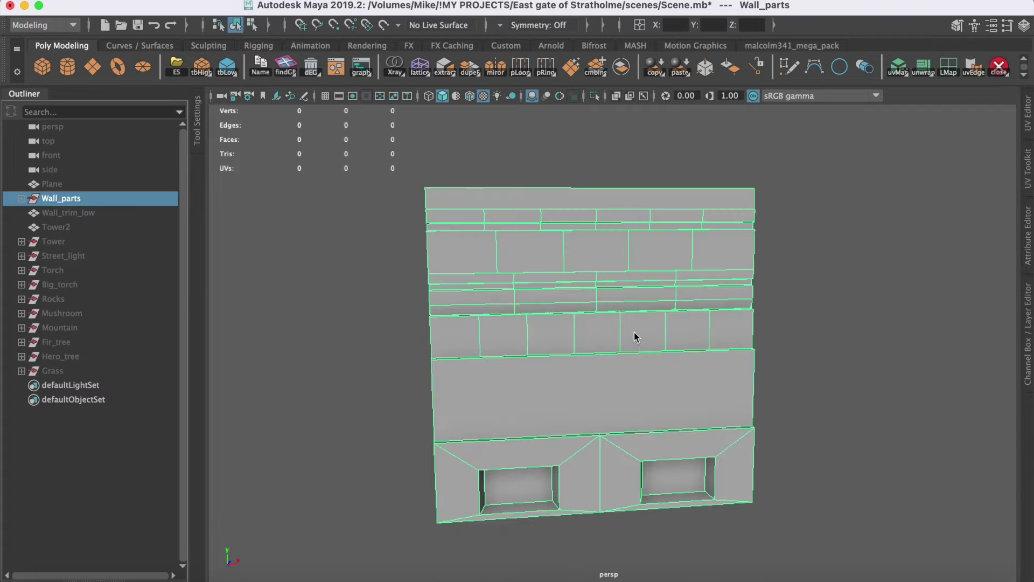
pyautogui.keyDown('alt'); pyautogui.moveTo(668, 337); pyautogui.dragTo(619, 347); pyautogui.keyUp('alt')
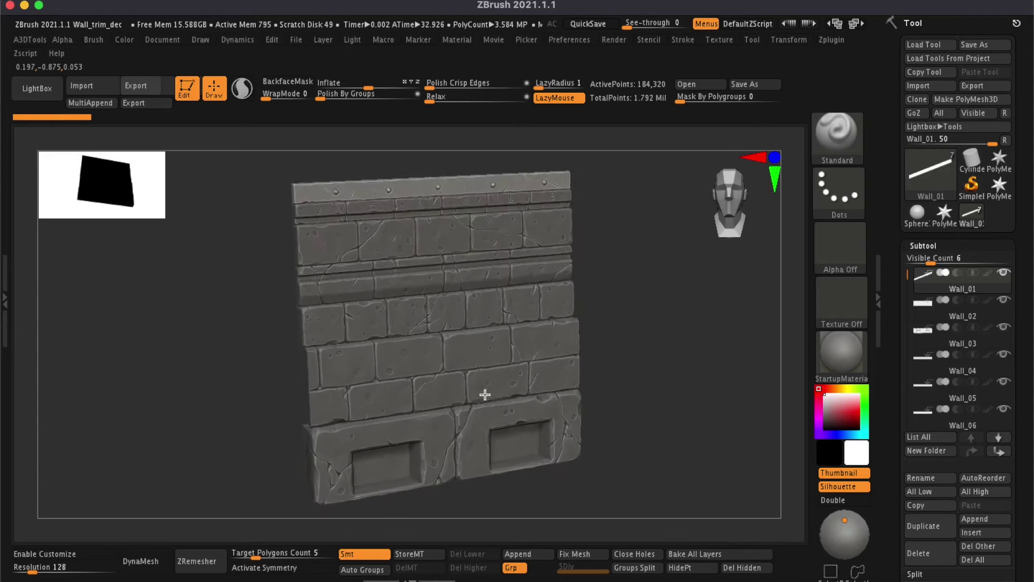
pyautogui.moveTo(484, 394)
pyautogui.mouseDown(button='right')
pyautogui.moveTo(478, 380)
pyautogui.moveTo(495, 384)
pyautogui.moveTo(449, 384)
pyautogui.moveTo(492, 377)
pyautogui.moveTo(453, 384)
pyautogui.moveTo(476, 381)
pyautogui.mouseUp(button='right')
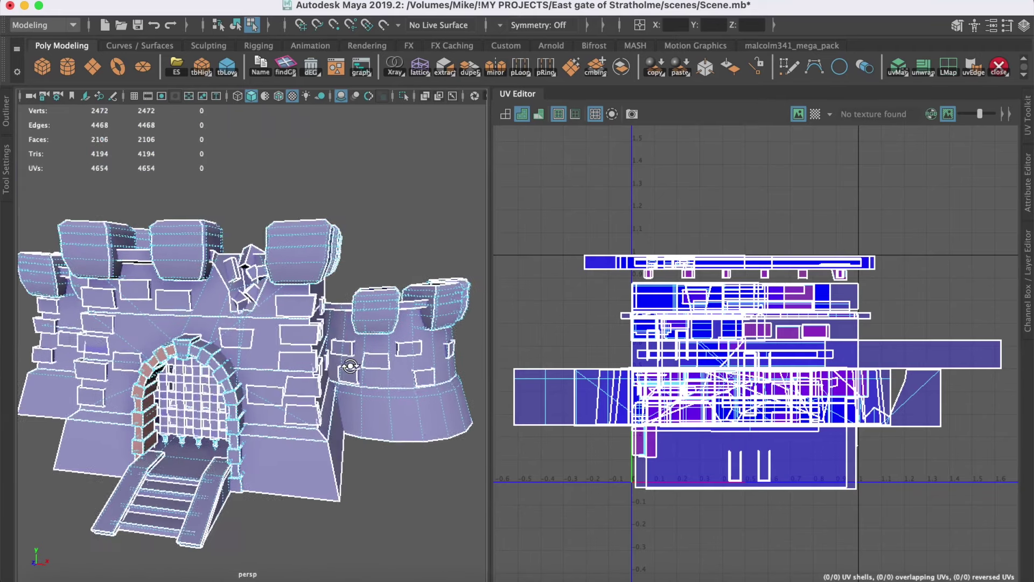
# Step: Pick the round tower's faces to see their UVs, viewing the castle from a raised three-quarter angle
pyautogui.keyDown('alt'); pyautogui.moveTo(331, 305); pyautogui.dragTo(372, 331); pyautogui.keyUp('alt')
pyautogui.click(657, 434)
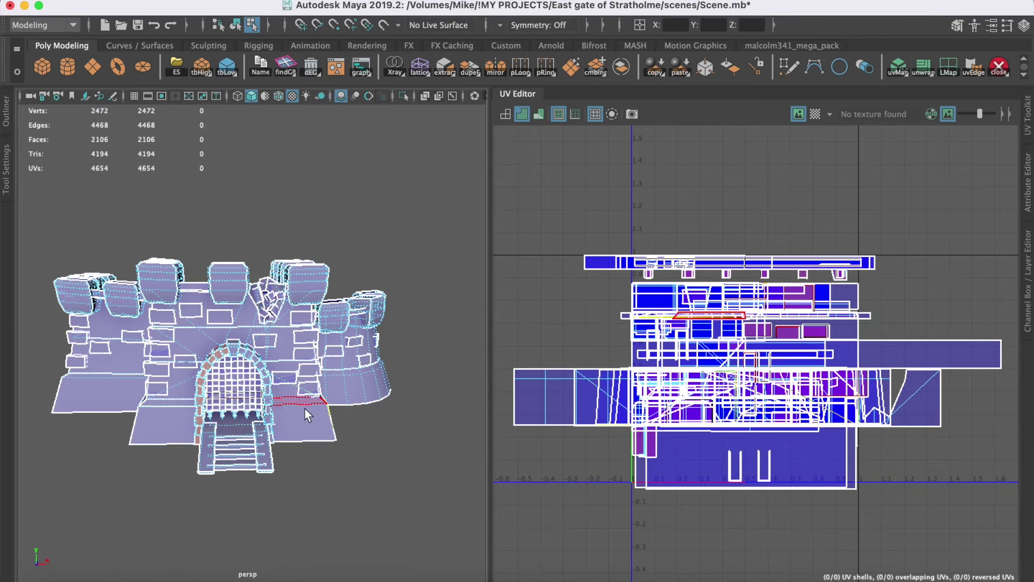
pyautogui.keyDown('alt'); pyautogui.moveTo(304, 409); pyautogui.dragTo(268, 395); pyautogui.keyUp('alt')
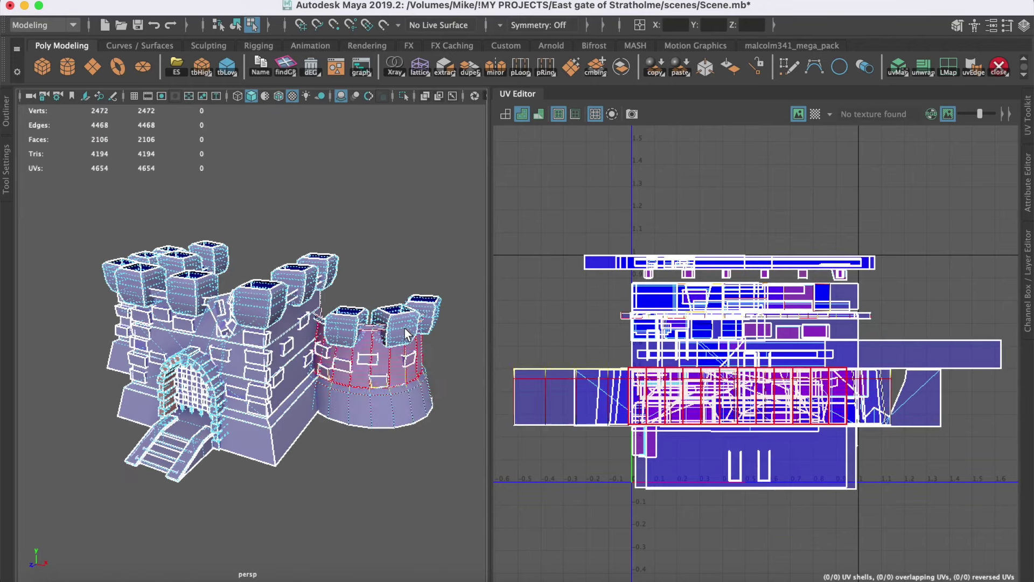
# Step: Zoom in on the gate, zoom back out, and orbit around the latticed castle
pyautogui.keyDown('alt'); pyautogui.moveTo(188, 380); pyautogui.dragTo(250, 404); pyautogui.keyUp('alt')
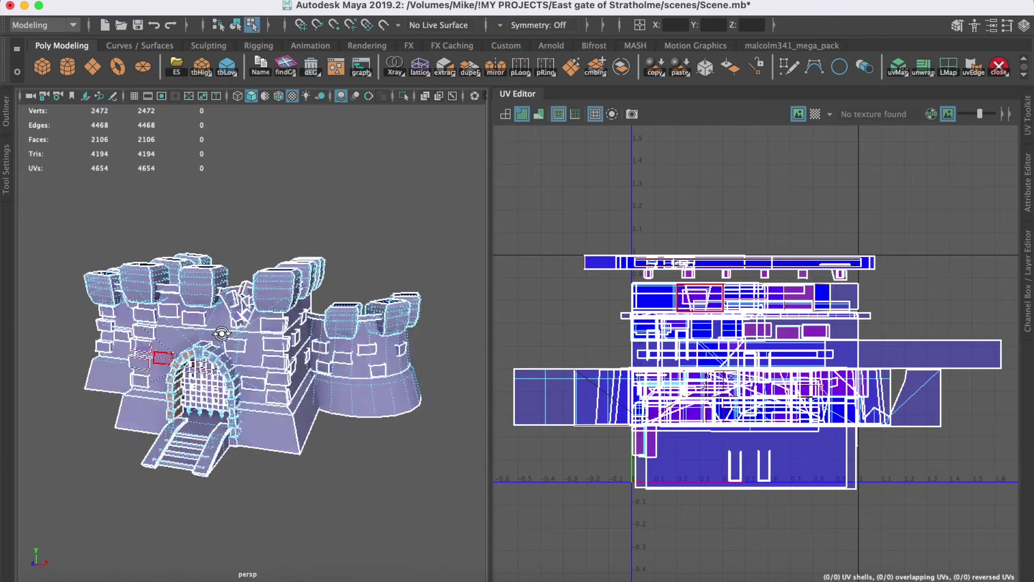
pyautogui.scroll(5, 249, 404)
pyautogui.scroll(-3, 250, 404)
pyautogui.keyDown('alt'); pyautogui.moveTo(251, 404); pyautogui.dragTo(198, 402); pyautogui.keyUp('alt')
pyautogui.press('F8')
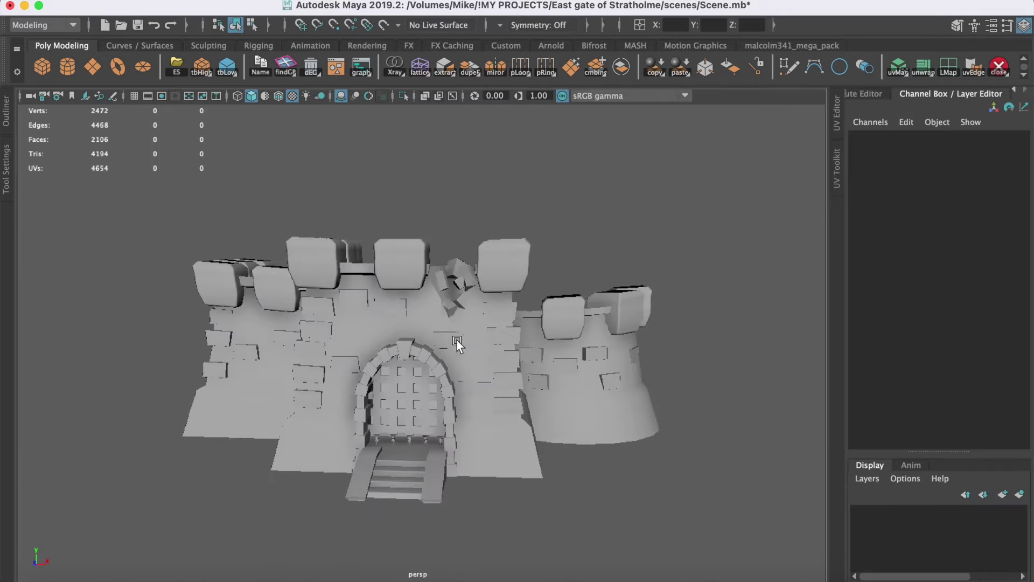
pyautogui.click(458, 341)
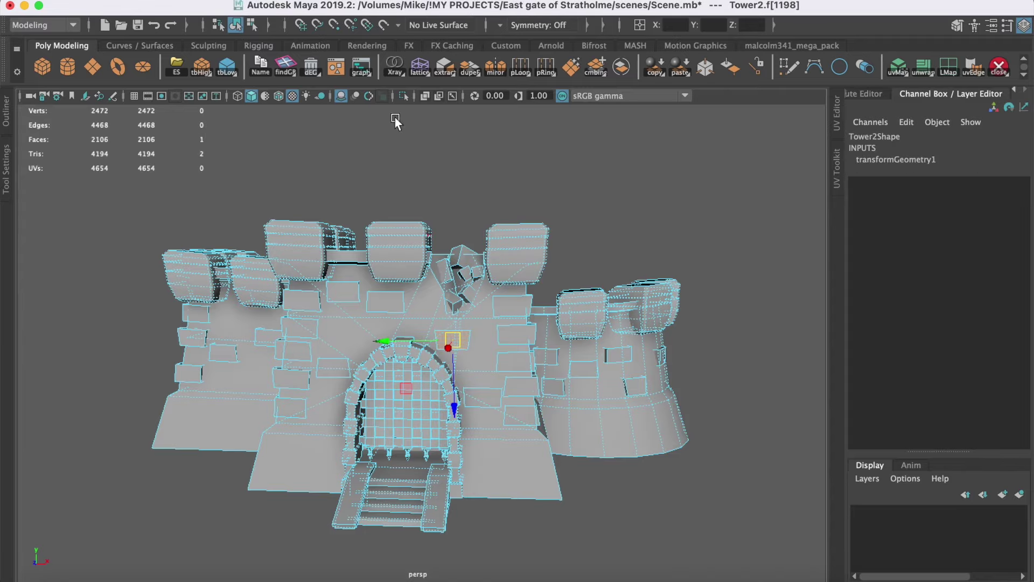
pyautogui.click(420, 67)
pyautogui.moveTo(558, 304)
pyautogui.keyDown('alt'); pyautogui.mouseDown()
pyautogui.moveTo(592, 288)
pyautogui.moveTo(388, 292)
pyautogui.moveTo(534, 275)
pyautogui.mouseUp(); pyautogui.keyUp('alt')
pyautogui.moveTo(1000, 286); pyautogui.dragTo(998, 313)
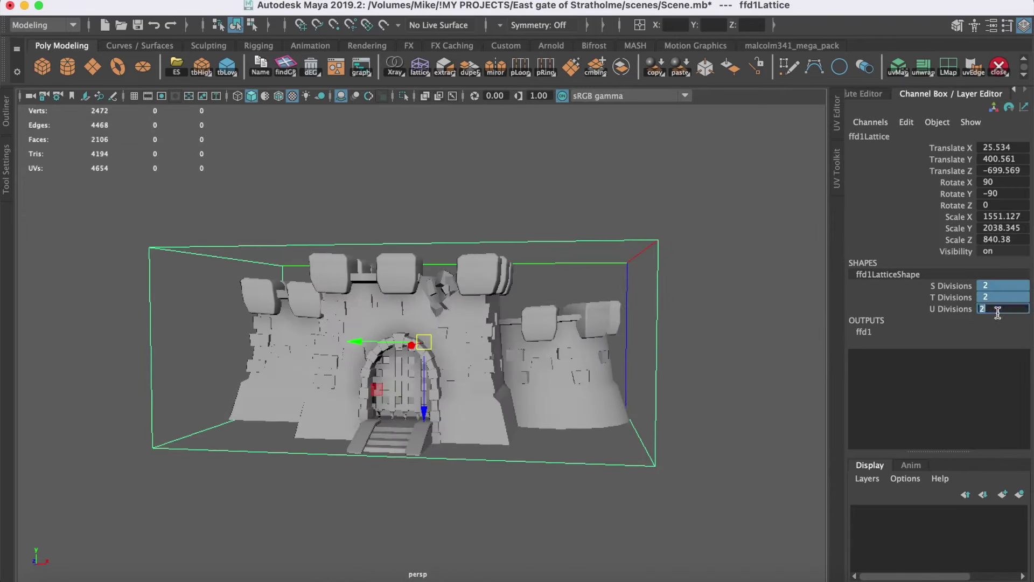
pyautogui.write('3')
pyautogui.press('Return')
pyautogui.moveTo(604, 247); pyautogui.dragTo(610, 208, button='right')
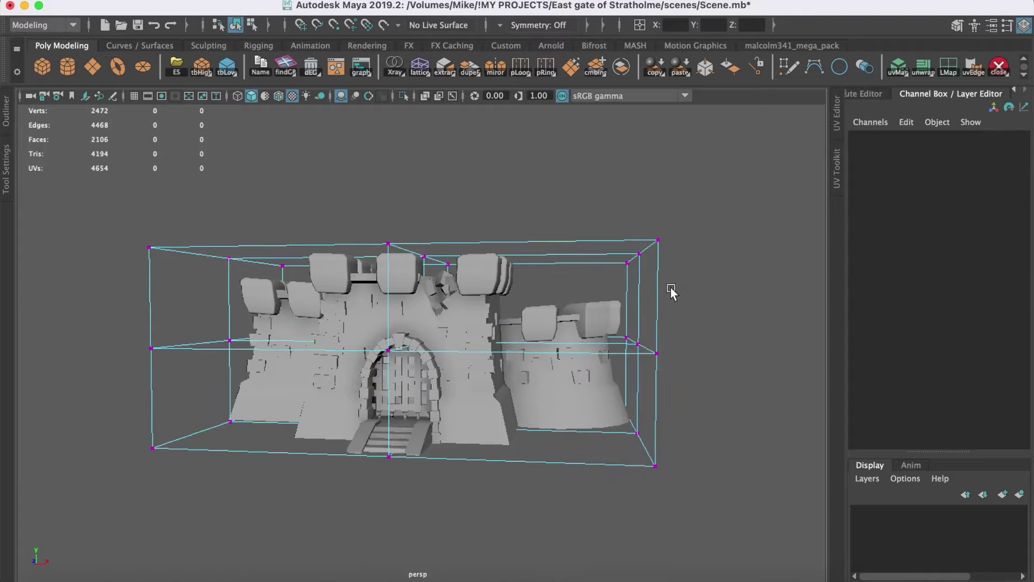
pyautogui.moveTo(668, 293)
pyautogui.keyDown('alt'); pyautogui.mouseDown()
pyautogui.moveTo(700, 289)
pyautogui.moveTo(610, 241)
pyautogui.moveTo(511, 317)
pyautogui.mouseUp(); pyautogui.keyUp('alt')
pyautogui.moveTo(210, 251); pyautogui.dragTo(631, 291)
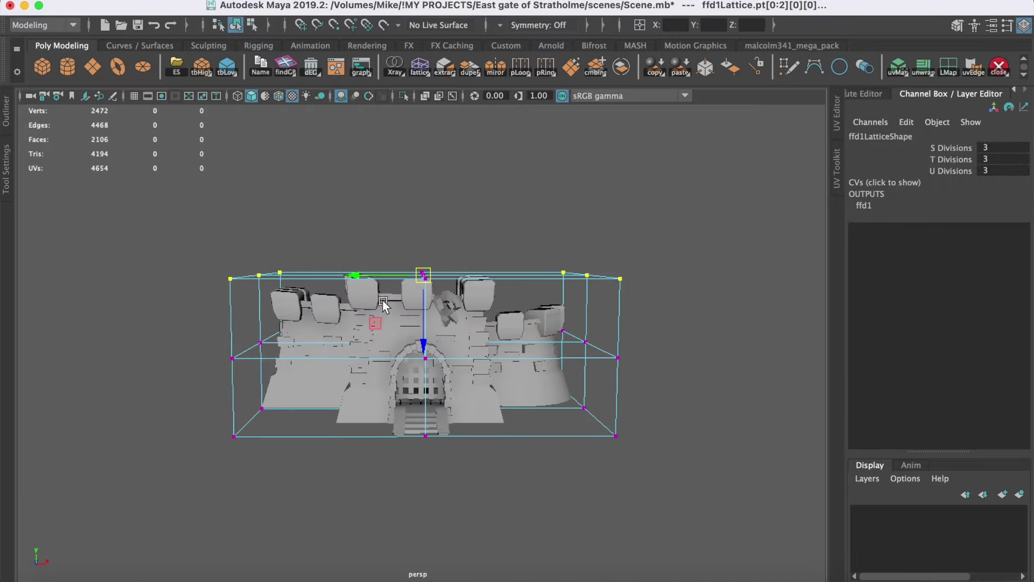
pyautogui.moveTo(423, 267)
pyautogui.mouseDown()
pyautogui.moveTo(425, 301)
pyautogui.moveTo(601, 323)
pyautogui.moveTo(196, 381)
pyautogui.mouseUp()
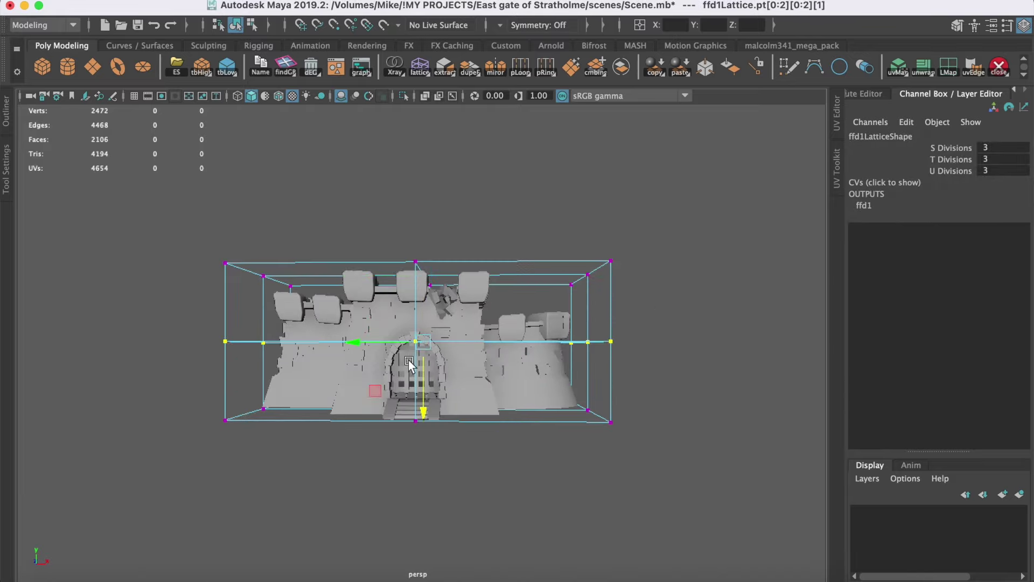
# Step: Scale the middle row of lattice points inward to pinch the castle
pyautogui.press('r')
pyautogui.moveTo(340, 348)
pyautogui.mouseDown()
pyautogui.moveTo(374, 347)
pyautogui.moveTo(347, 347)
pyautogui.moveTo(358, 354)
pyautogui.mouseUp()
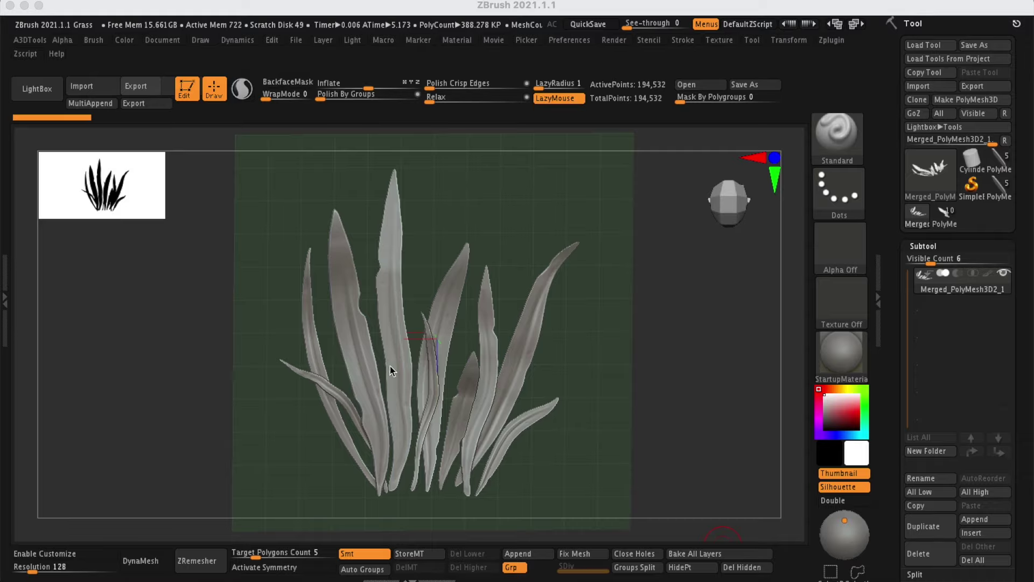
pyautogui.click(388, 337)
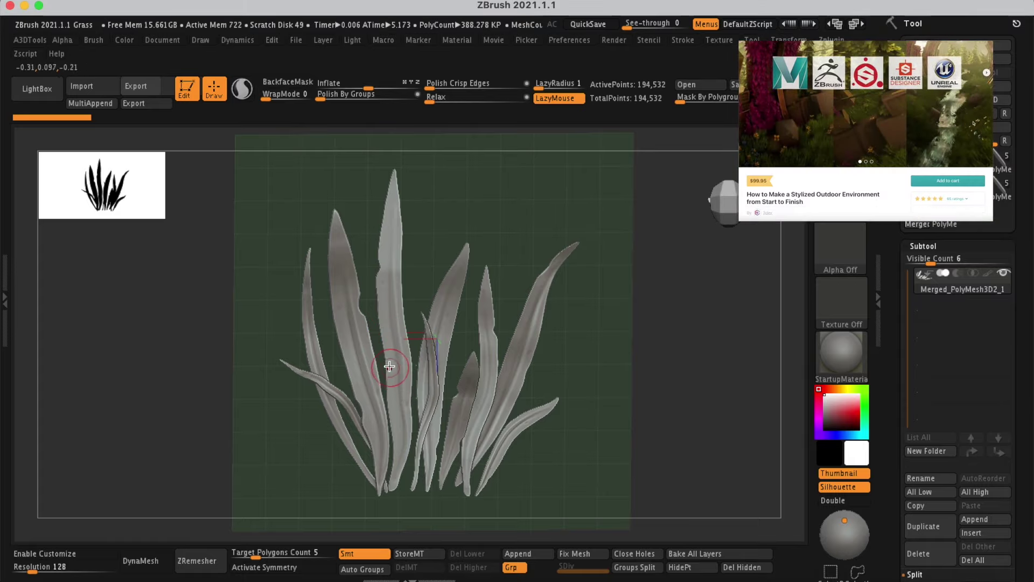
pyautogui.moveTo(393, 374); pyautogui.dragTo(394, 371)
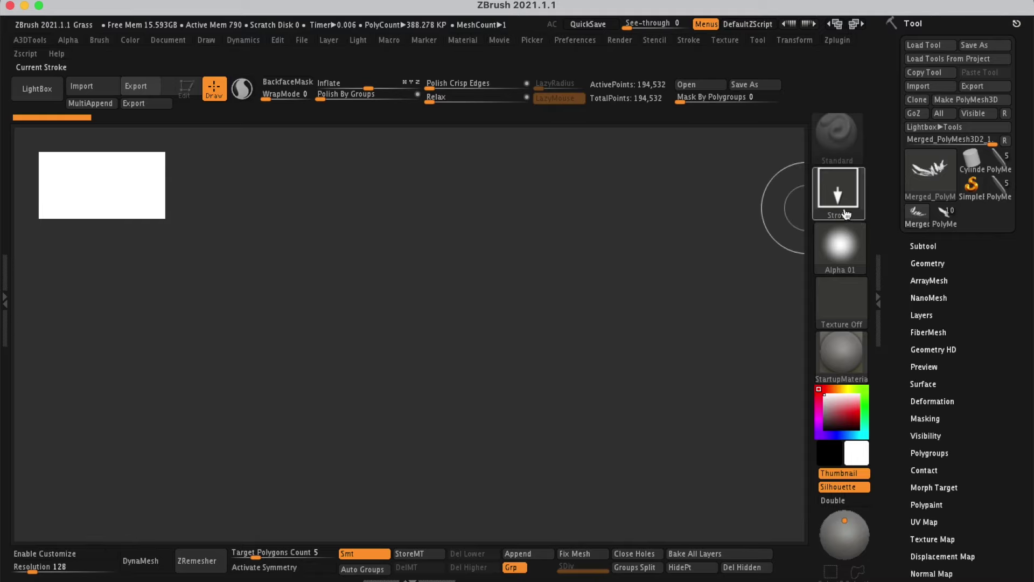
pyautogui.click(841, 247)
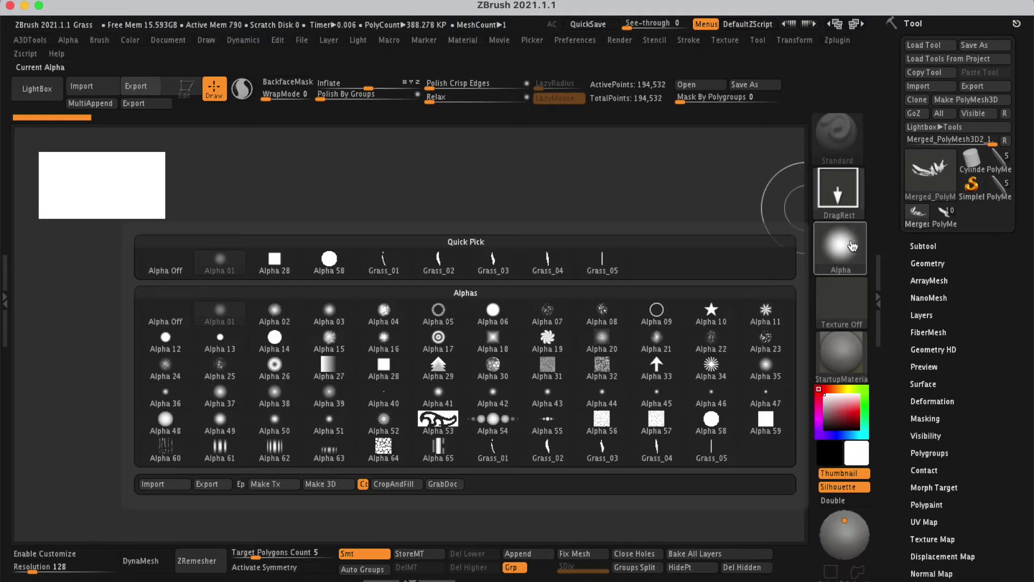
pyautogui.click(160, 488)
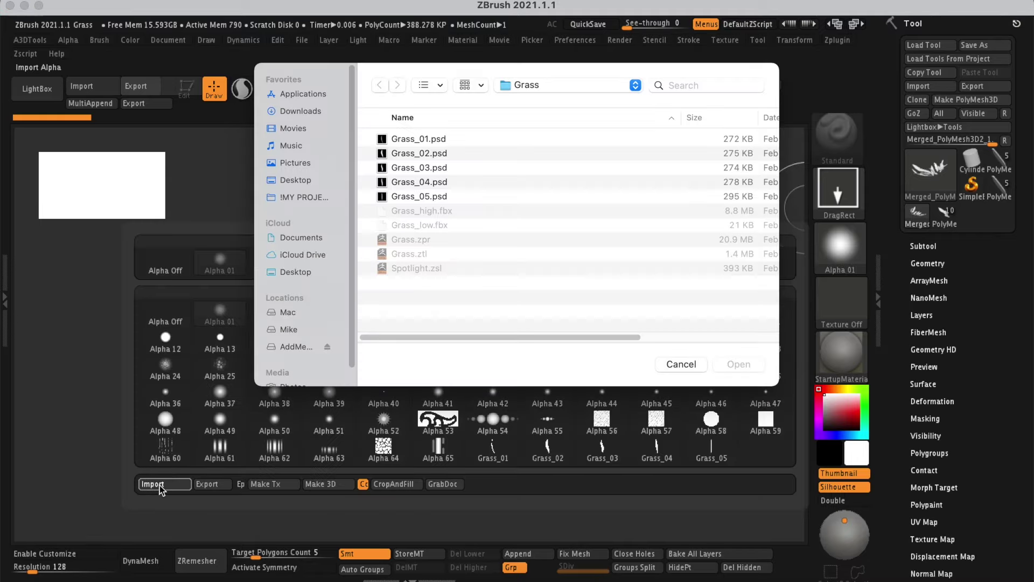
pyautogui.click(416, 153)
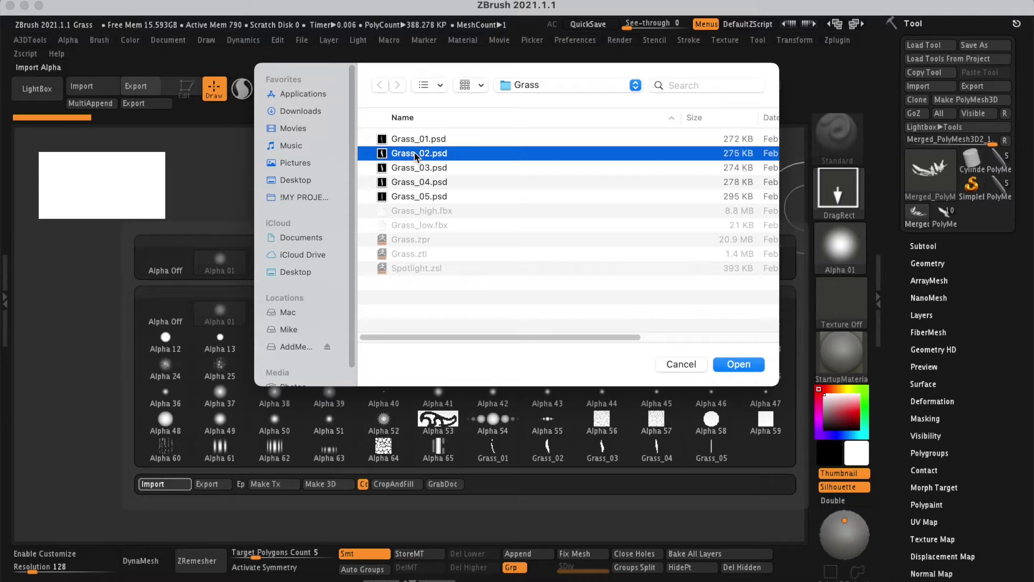
pyautogui.click(737, 365)
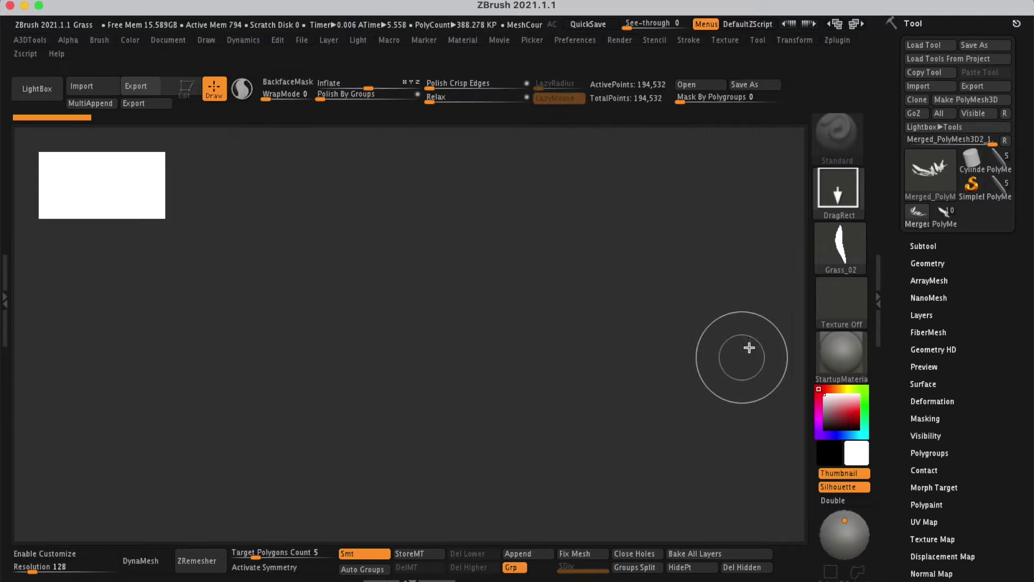
pyautogui.moveTo(841, 247)
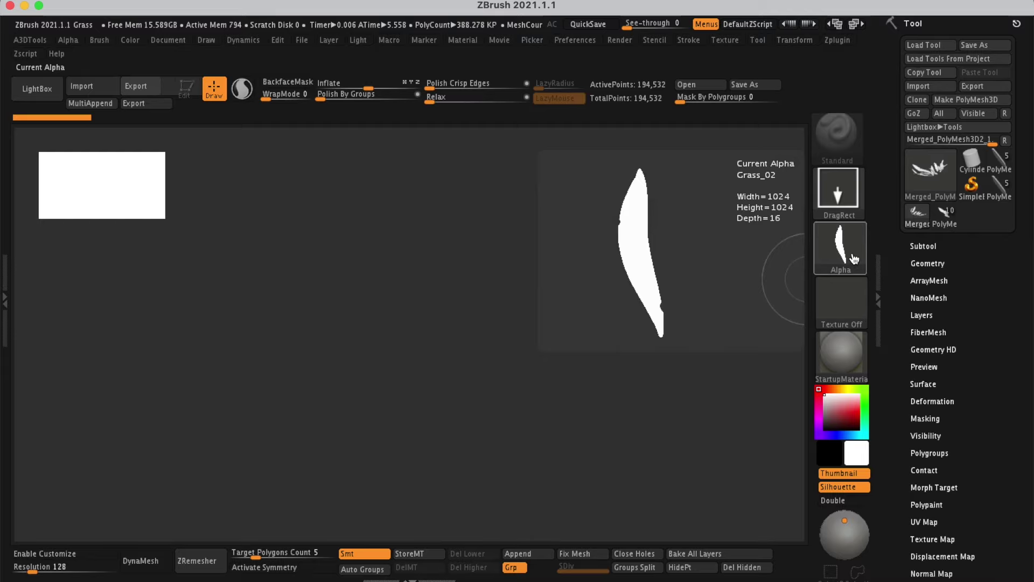
pyautogui.click(852, 258)
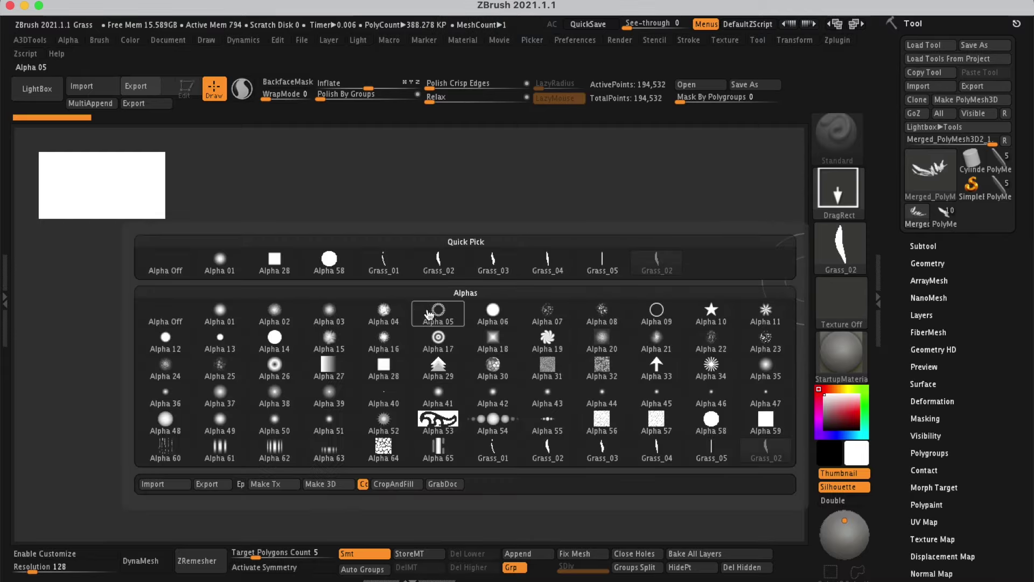
pyautogui.click(265, 484)
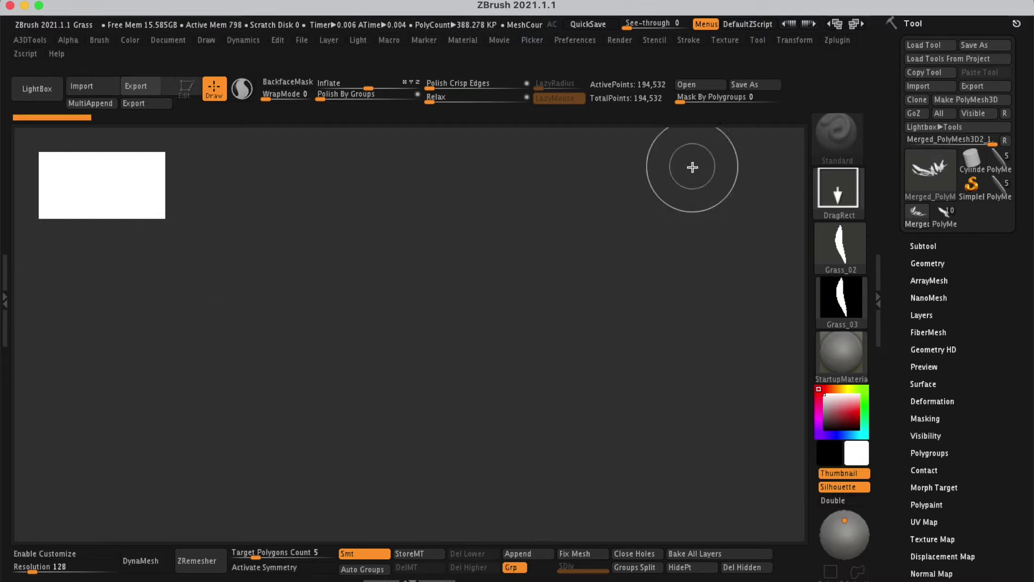
pyautogui.click(732, 41)
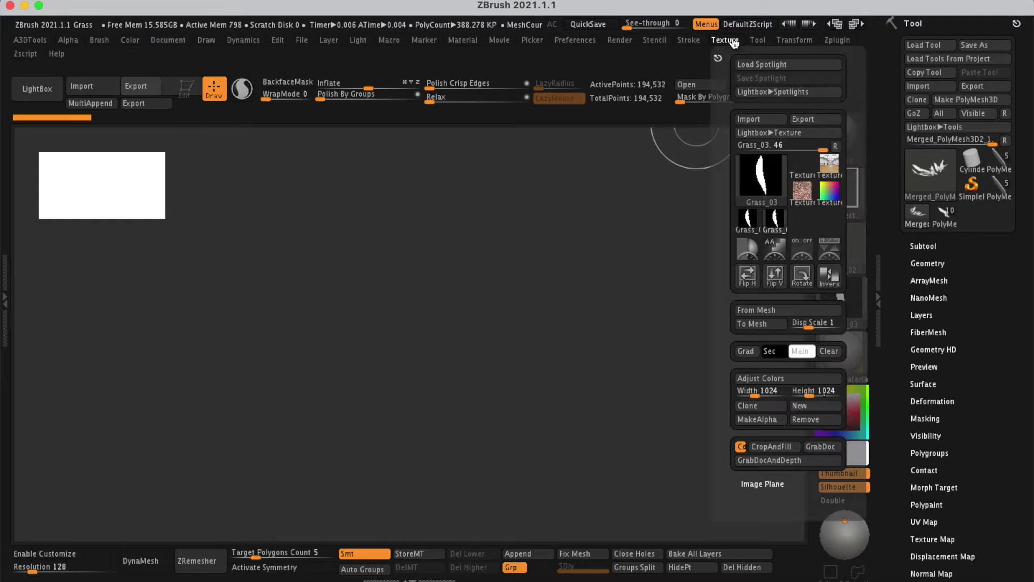
# Step: Send the grass leaf textures to Spotlight, then place and enlarge the blade silhouette image
pyautogui.click(829, 256)
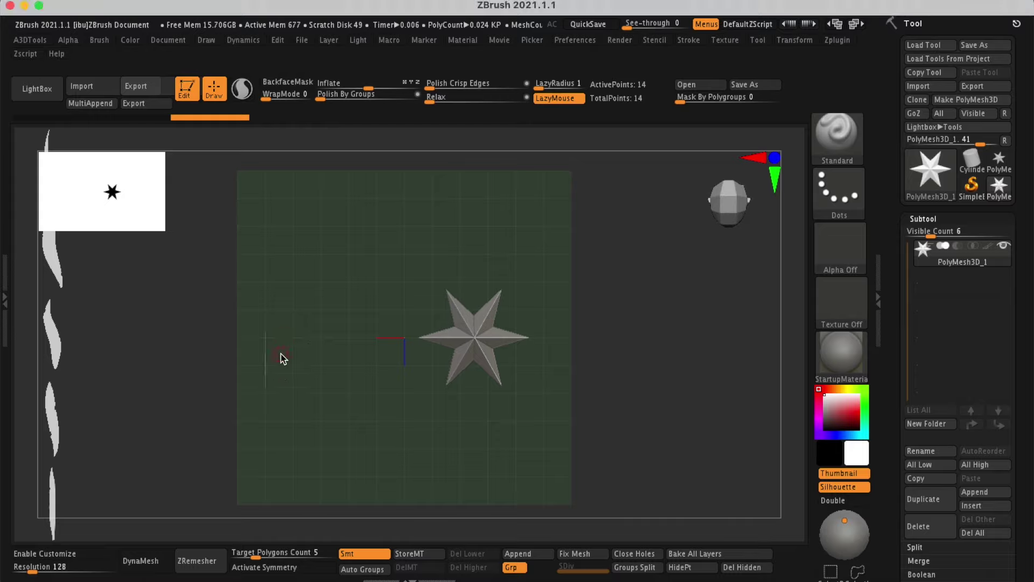
pyautogui.hotkey('shift', 'z')
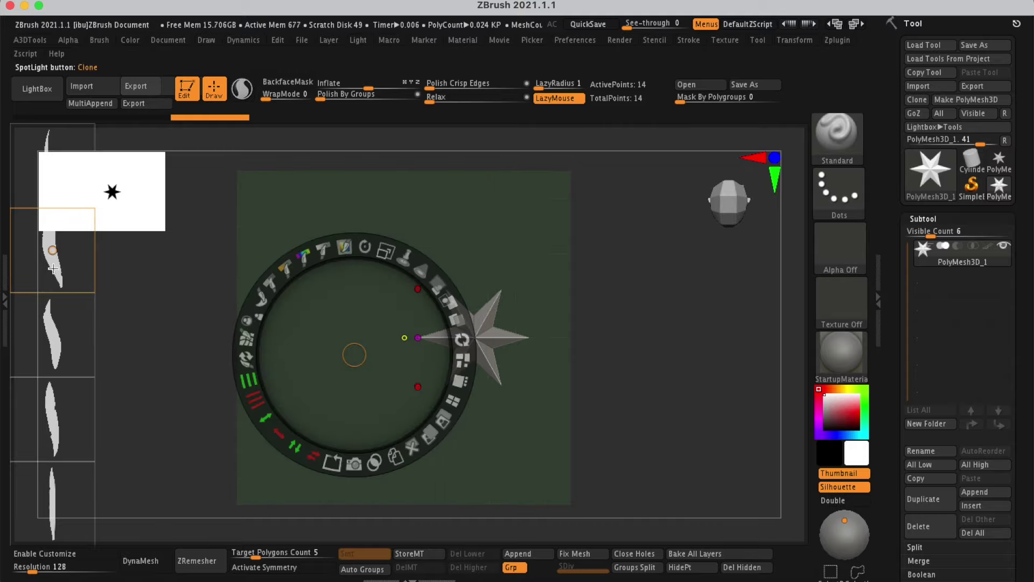
pyautogui.moveTo(53, 259); pyautogui.dragTo(297, 266)
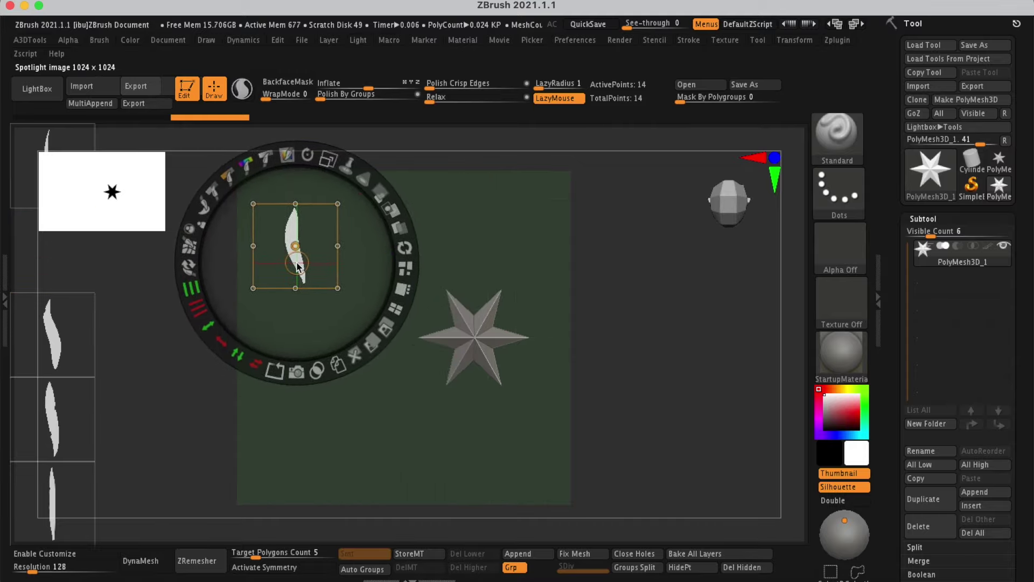
pyautogui.moveTo(327, 159)
pyautogui.mouseDown()
pyautogui.moveTo(361, 208)
pyautogui.moveTo(315, 277)
pyautogui.mouseUp()
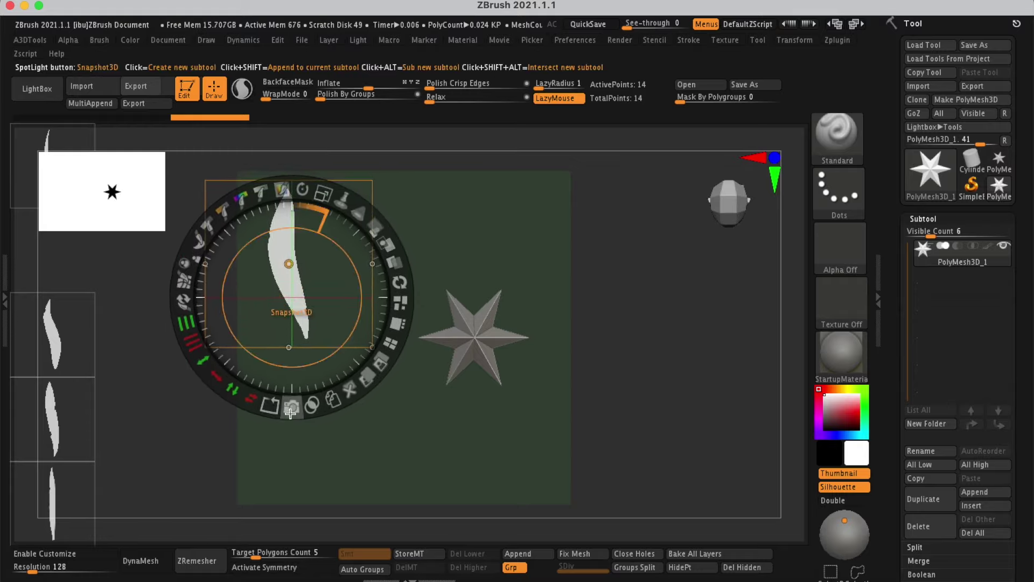
pyautogui.click(292, 411)
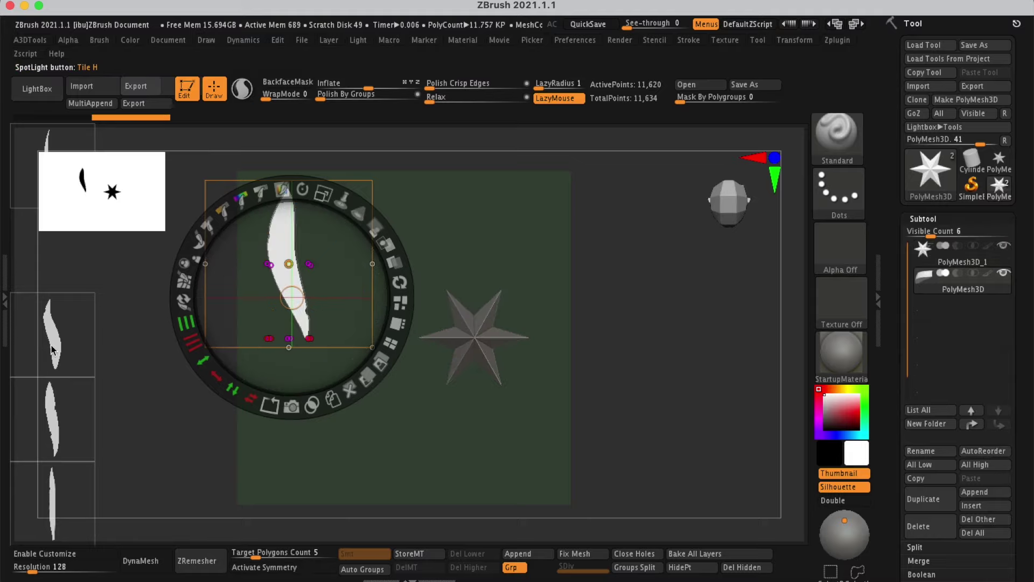
pyautogui.moveTo(52, 348); pyautogui.dragTo(304, 455)
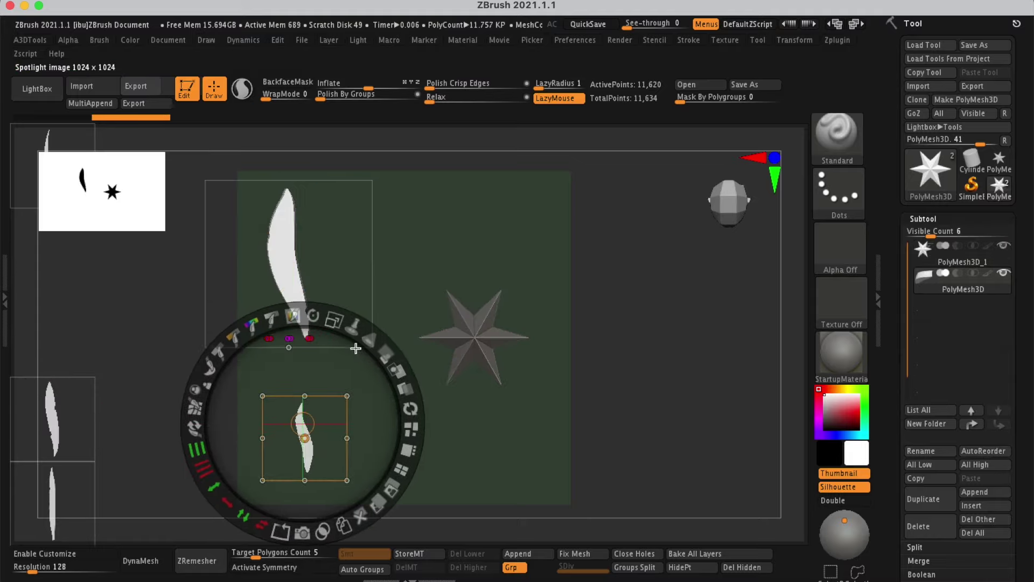
pyautogui.moveTo(334, 322)
pyautogui.mouseDown()
pyautogui.moveTo(331, 472)
pyautogui.moveTo(370, 432)
pyautogui.mouseUp()
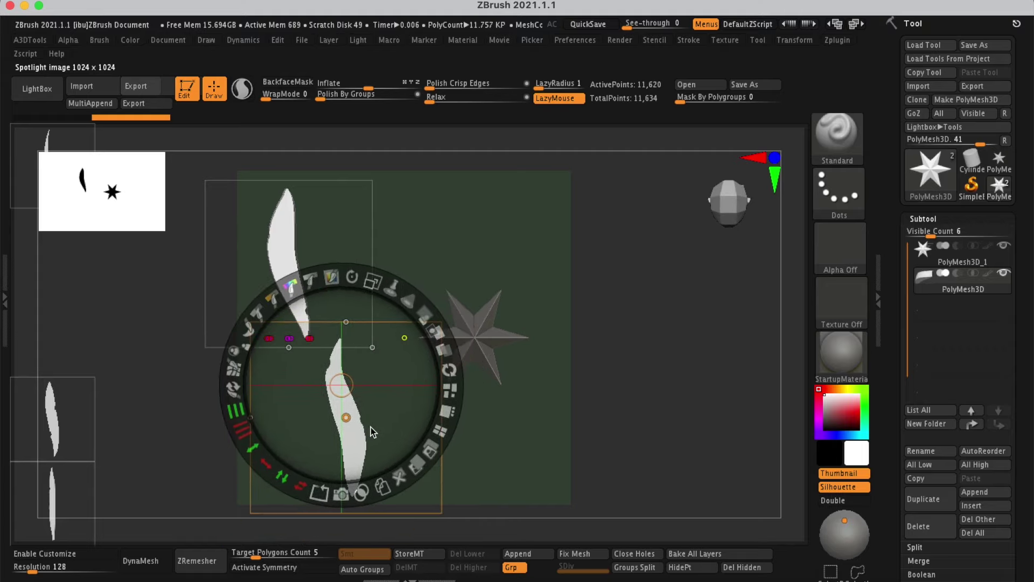
pyautogui.click(342, 499)
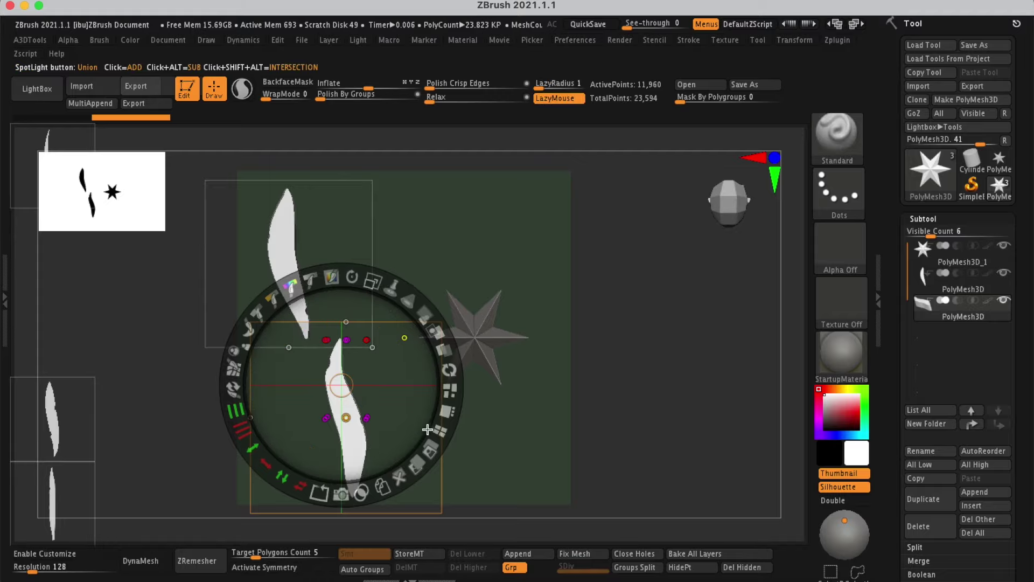
pyautogui.click(346, 396)
pyautogui.hotkey('shift', 'z')
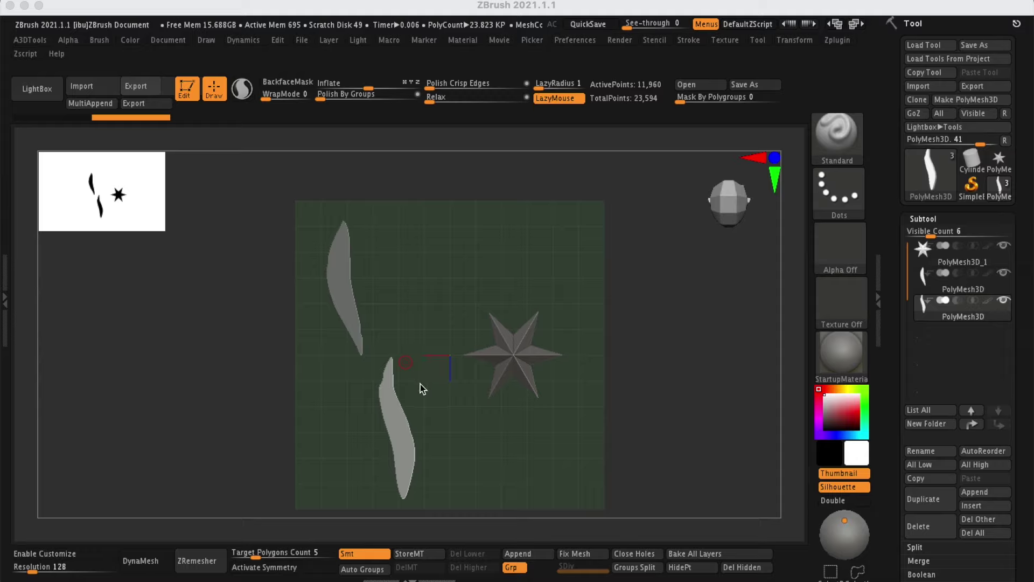
# Step: Orbit to see the blades in perspective, then set up a front view of the star
pyautogui.moveTo(410, 382)
pyautogui.mouseDown()
pyautogui.moveTo(340, 341)
pyautogui.moveTo(340, 359)
pyautogui.moveTo(381, 358)
pyautogui.moveTo(403, 387)
pyautogui.moveTo(371, 377)
pyautogui.moveTo(375, 384)
pyautogui.mouseUp()
pyautogui.press('w')
pyautogui.keyDown('shift'); pyautogui.moveTo(443, 380); pyautogui.dragTo(286, 288); pyautogui.keyUp('shift')
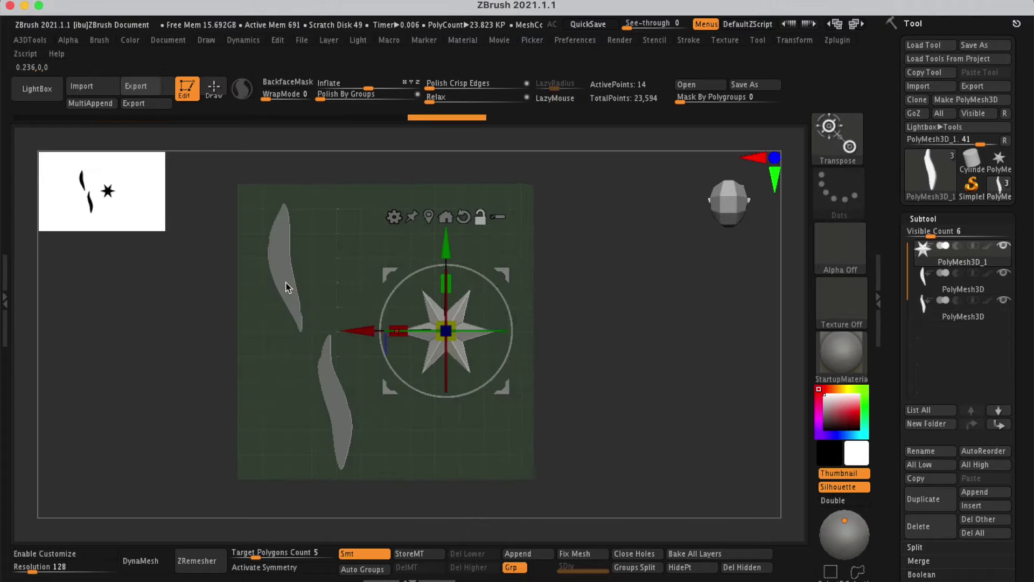
pyautogui.keyDown('alt'); pyautogui.click(287, 291); pyautogui.keyUp('alt')
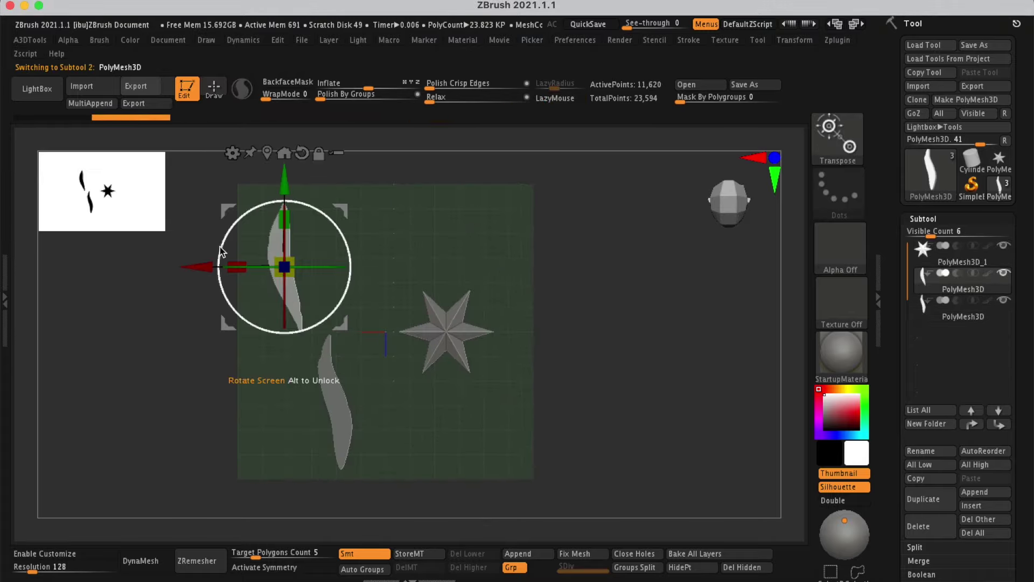
pyautogui.moveTo(224, 211); pyautogui.dragTo(201, 201)
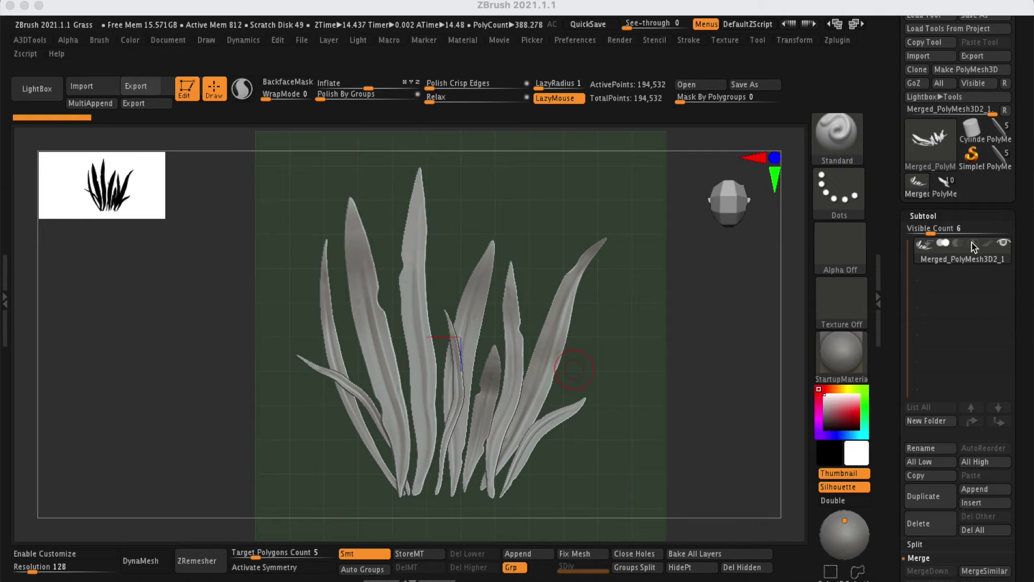
pyautogui.click(139, 88)
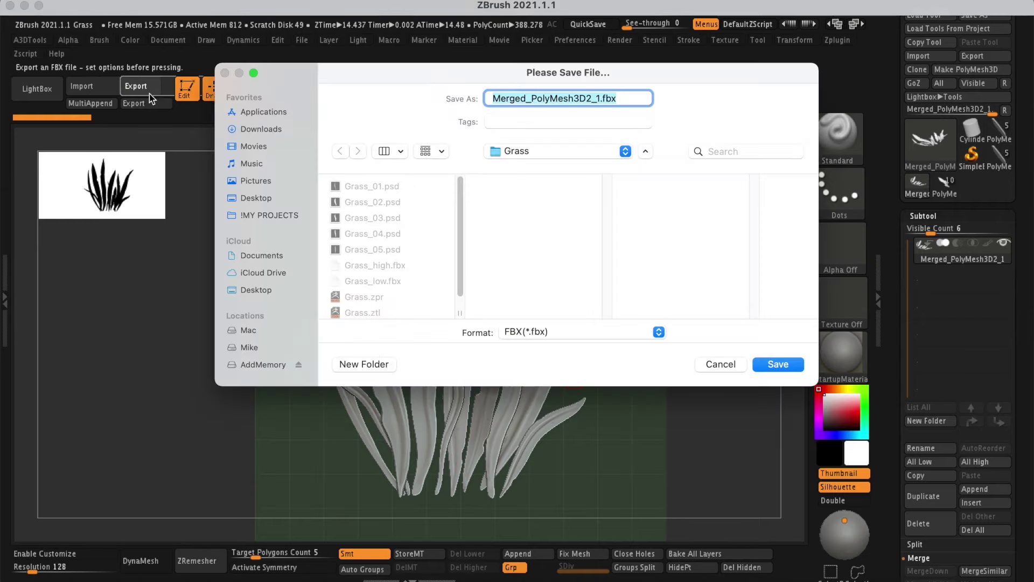
pyautogui.click(779, 364)
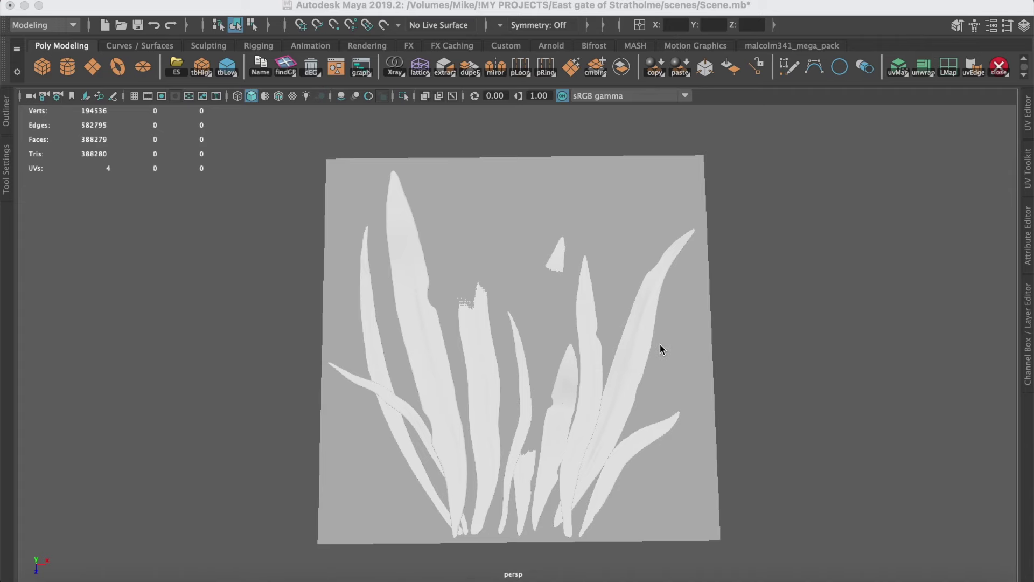
pyautogui.keyDown('alt'); pyautogui.moveTo(663, 353); pyautogui.dragTo(645, 337); pyautogui.keyUp('alt')
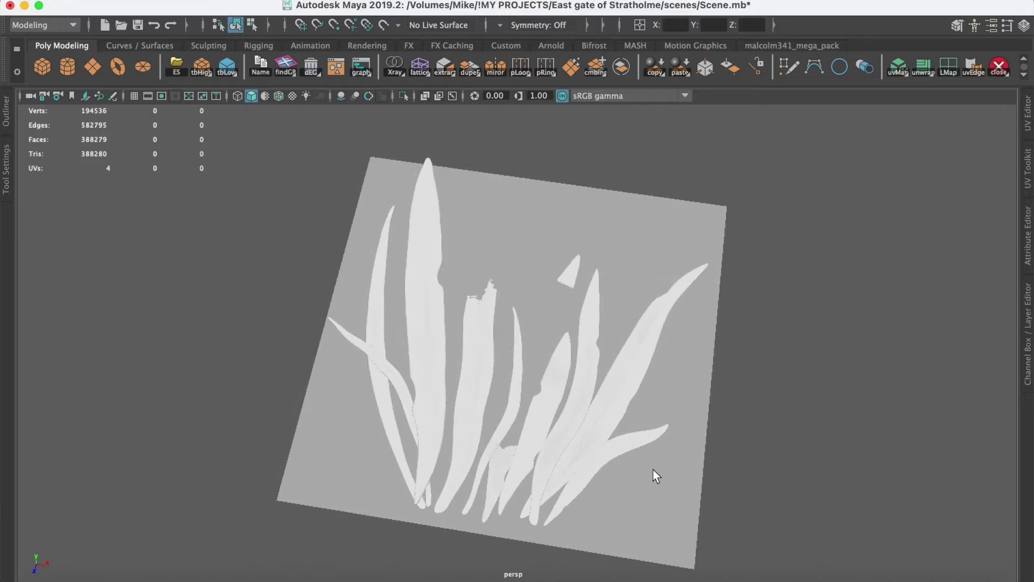
# Step: Select the Grass_low plane and view it from an oblique angle
pyautogui.click(654, 476)
pyautogui.moveTo(661, 380)
pyautogui.keyDown('alt'); pyautogui.mouseDown()
pyautogui.moveTo(584, 308)
pyautogui.moveTo(528, 302)
pyautogui.moveTo(638, 301)
pyautogui.moveTo(178, 63)
pyautogui.mouseUp(); pyautogui.keyUp('alt')
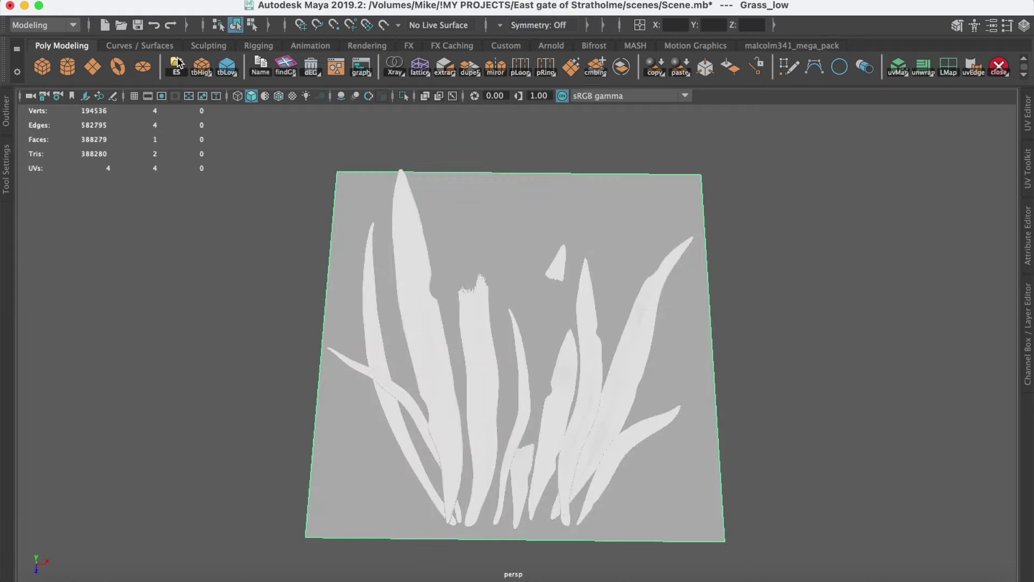
pyautogui.click(178, 63)
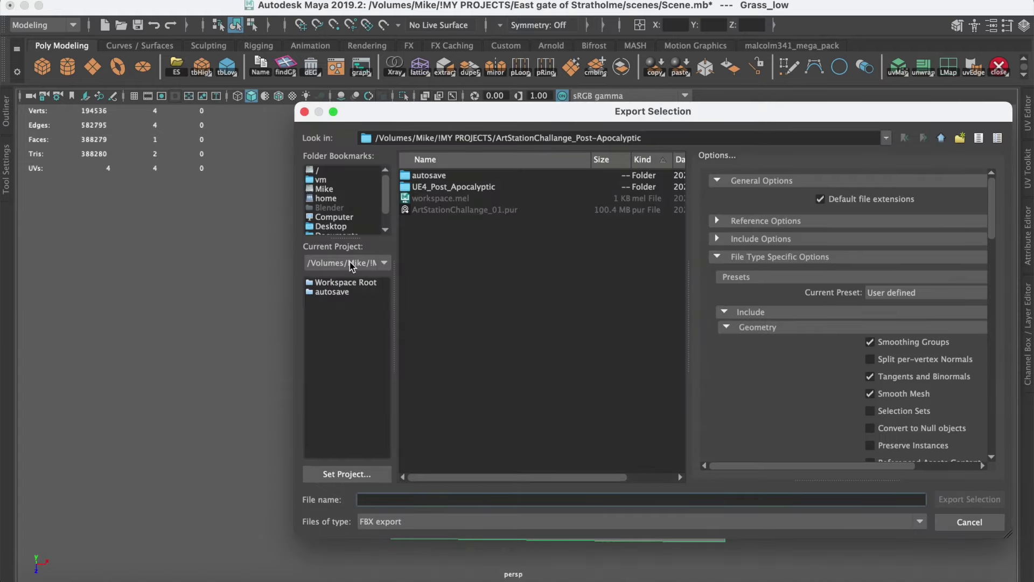
pyautogui.write('gr')
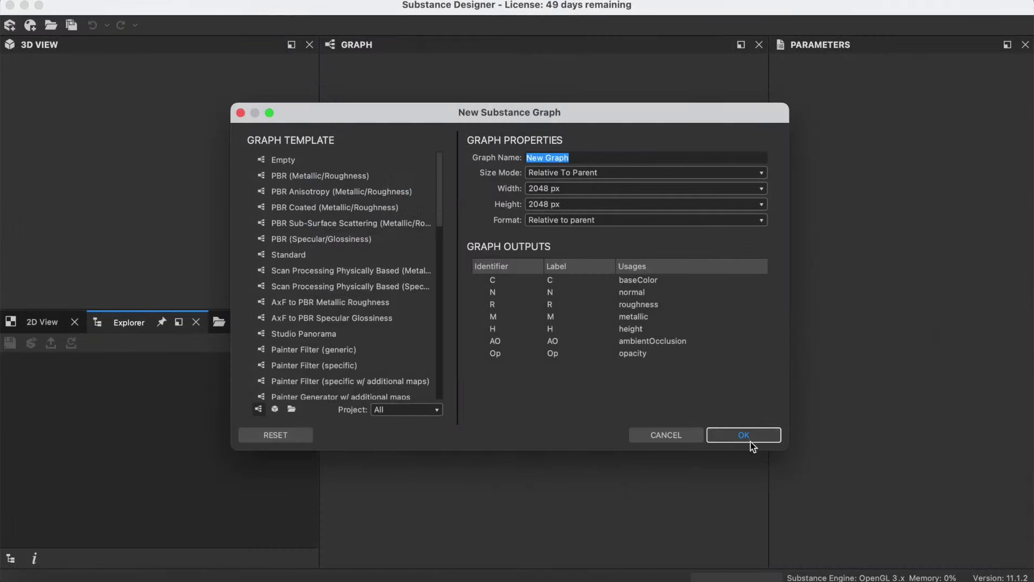
pyautogui.click(749, 439)
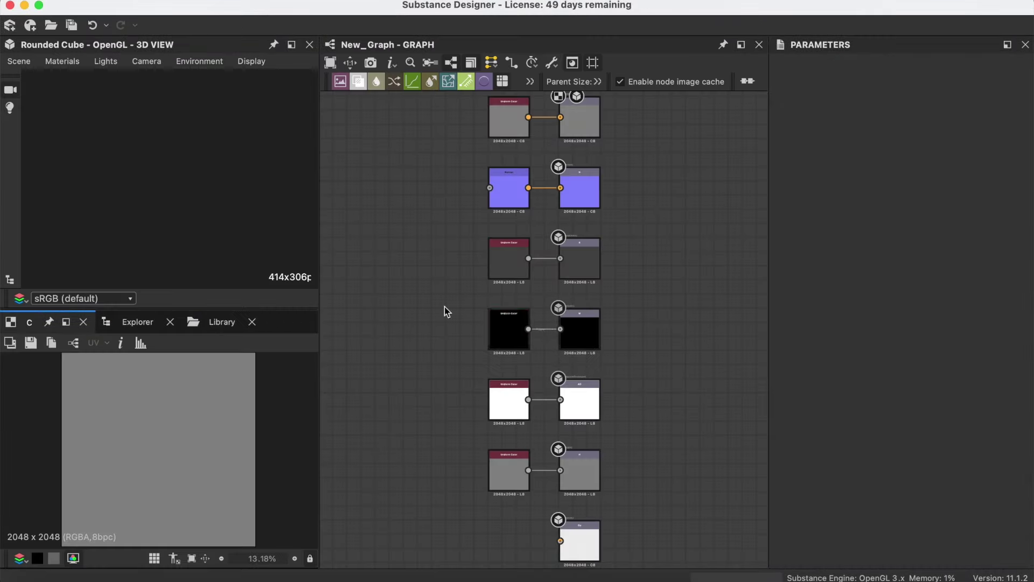
pyautogui.click(146, 326)
pyautogui.rightClick(83, 381)
pyautogui.click(63, 365)
pyautogui.rightClick(64, 366)
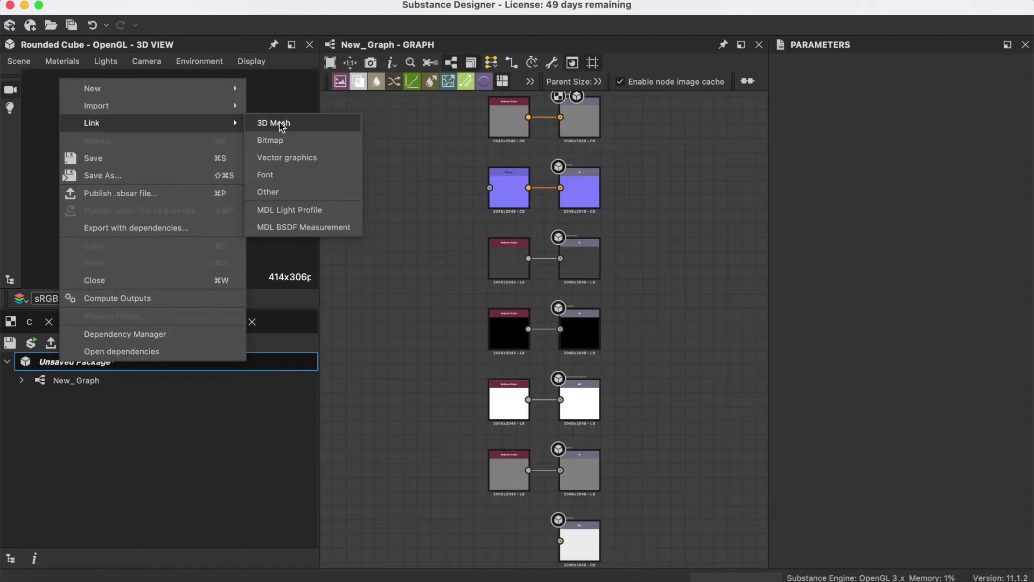
pyautogui.click(272, 121)
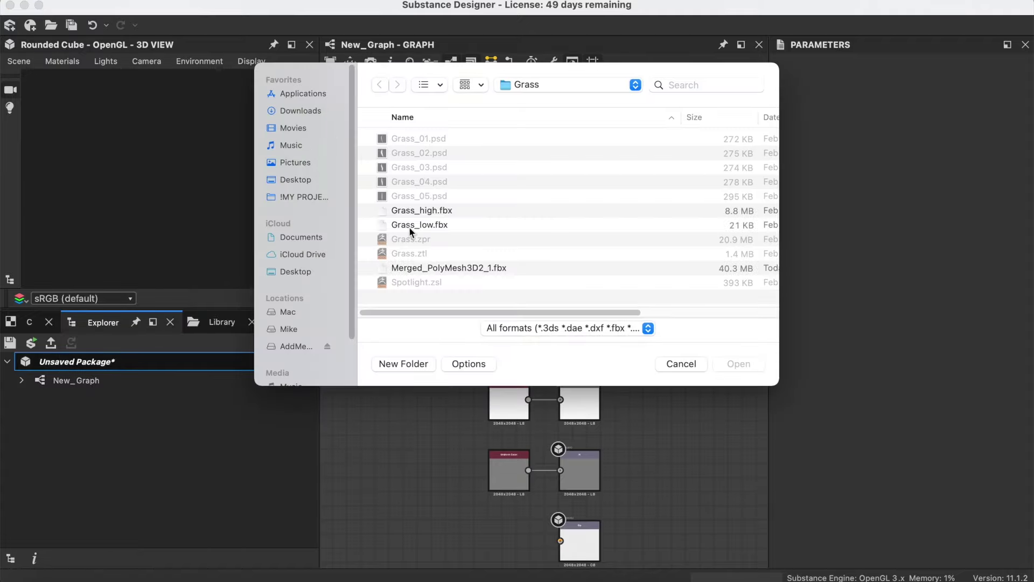
pyautogui.click(412, 226)
pyautogui.click(740, 364)
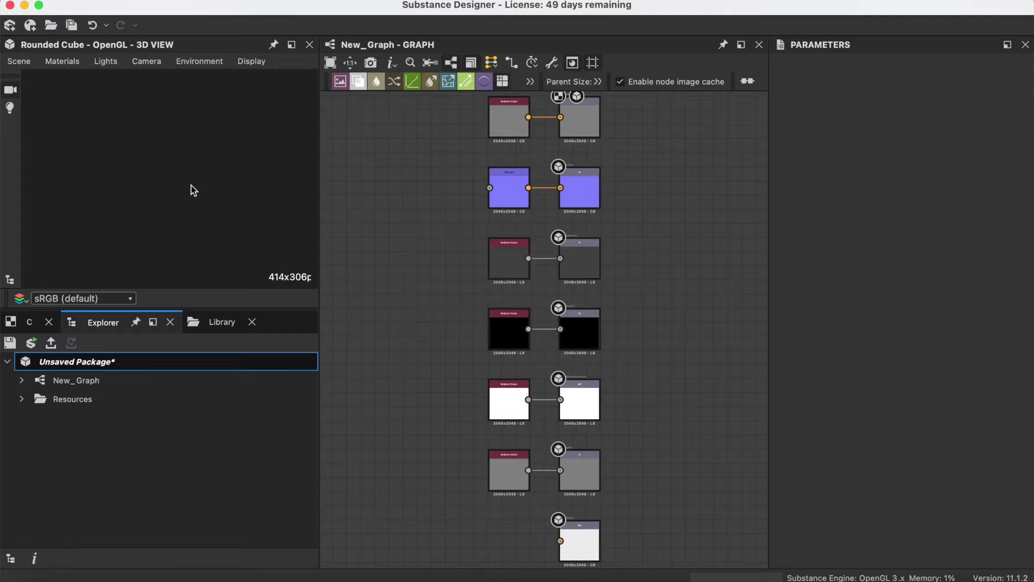
pyautogui.click(66, 400)
pyautogui.click(21, 399)
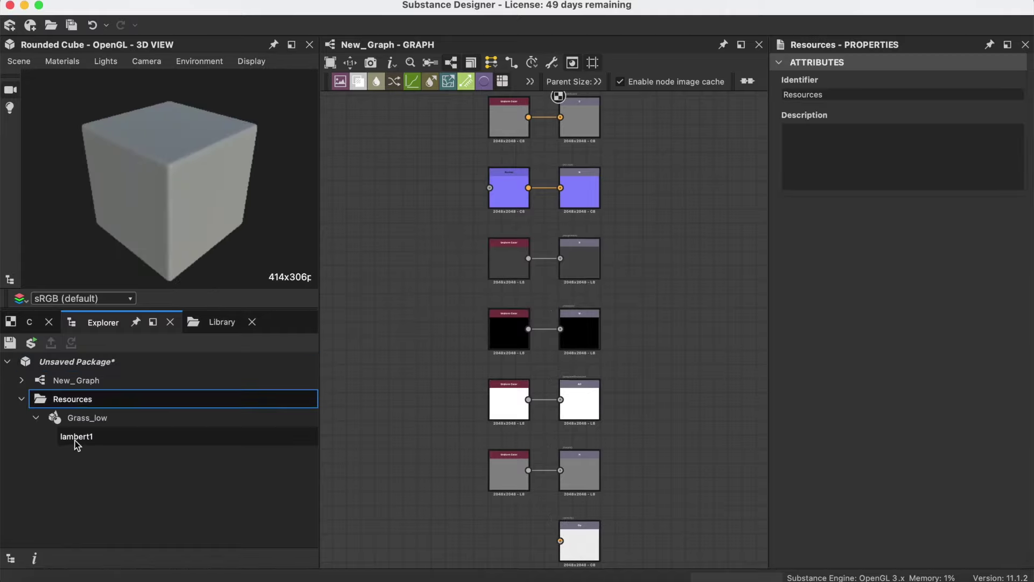
pyautogui.click(79, 421)
pyautogui.moveTo(83, 417)
pyautogui.rightClick(85, 417)
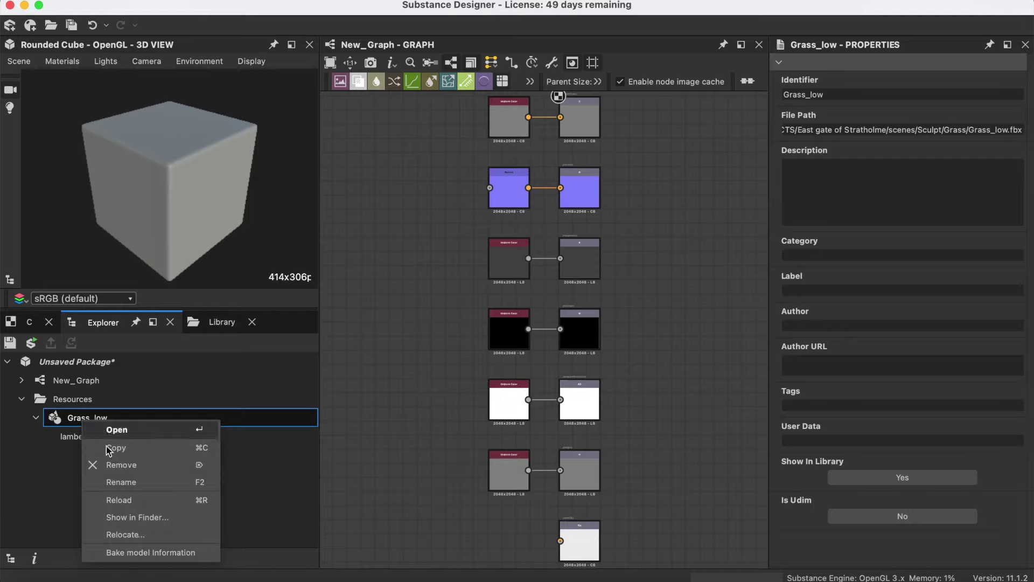
pyautogui.click(137, 548)
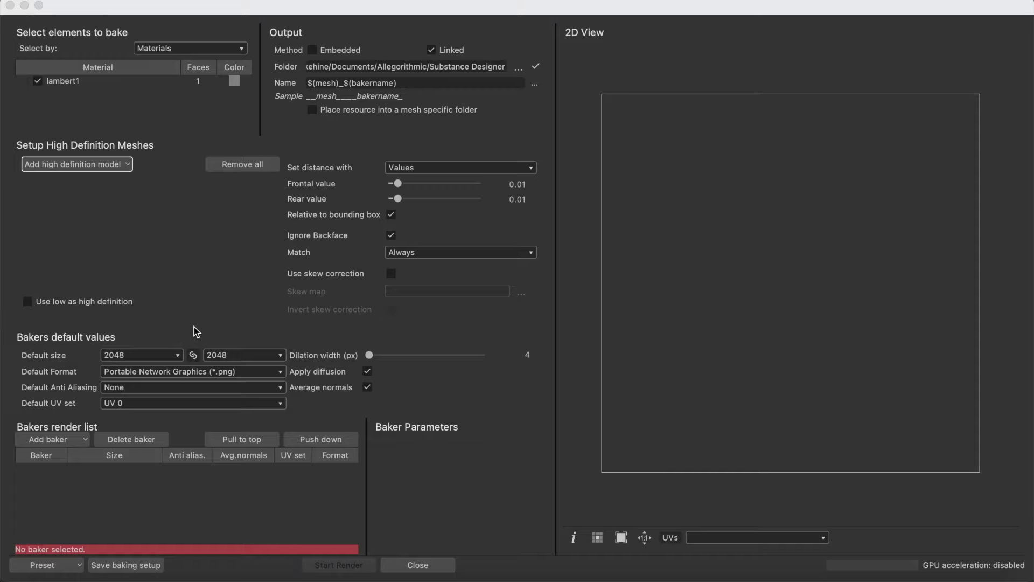
pyautogui.click(103, 169)
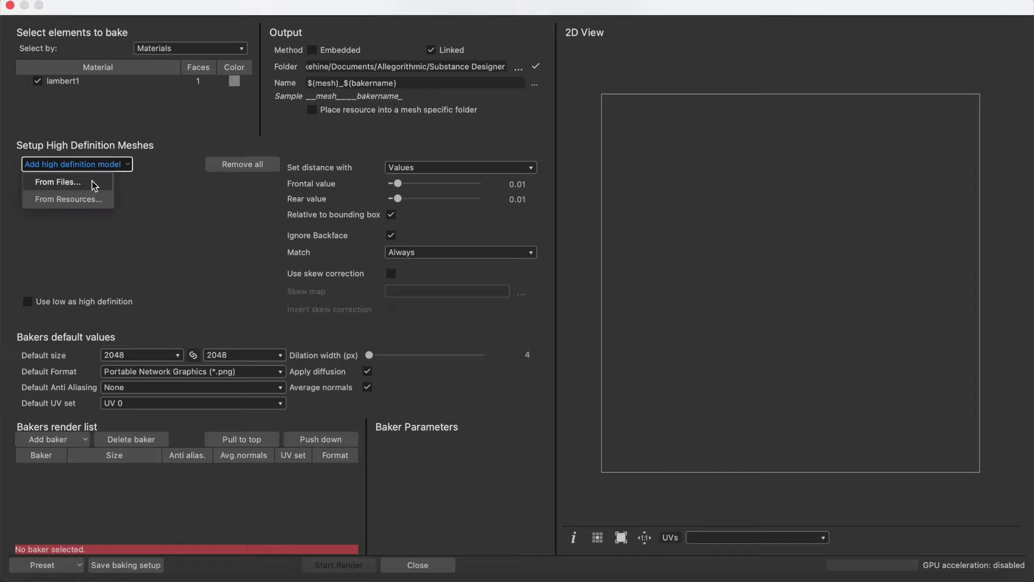
# Step: Choose Grass_high.fbx as the high-definition mesh to bake from
pyautogui.click(93, 186)
pyautogui.click(423, 212)
pyautogui.click(739, 366)
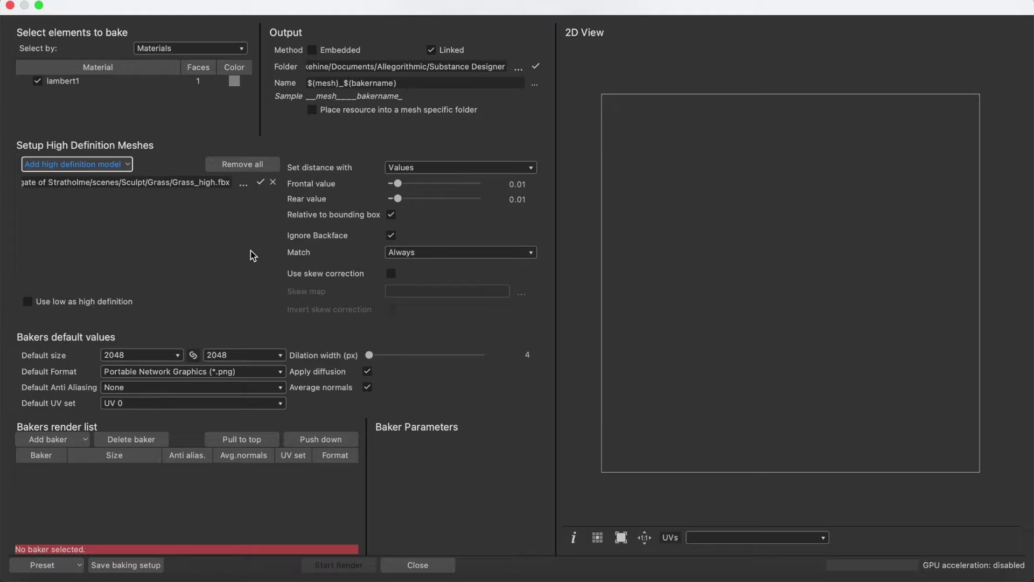
pyautogui.click(122, 387)
pyautogui.click(134, 408)
pyautogui.click(48, 439)
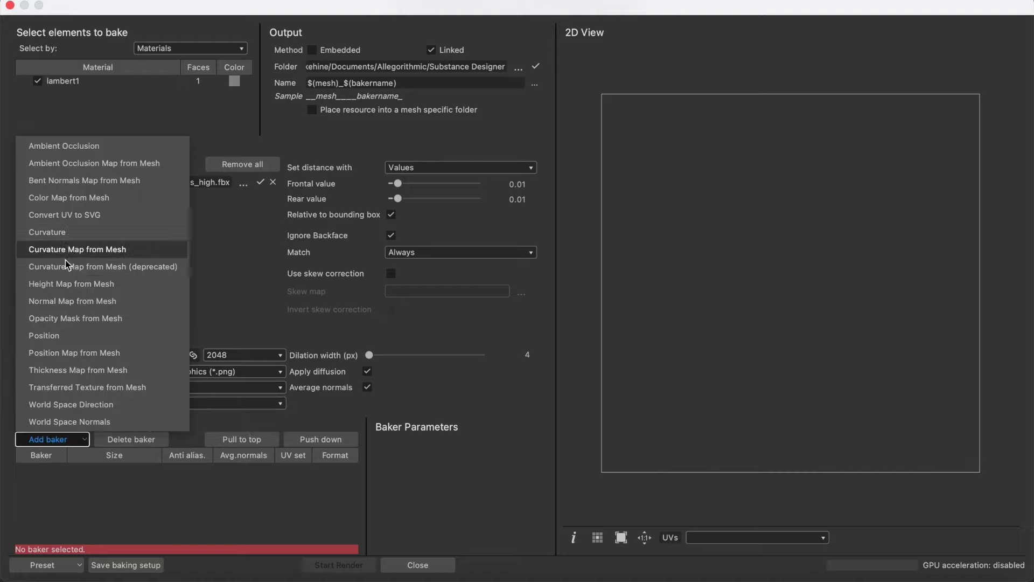
pyautogui.click(65, 302)
pyautogui.click(50, 442)
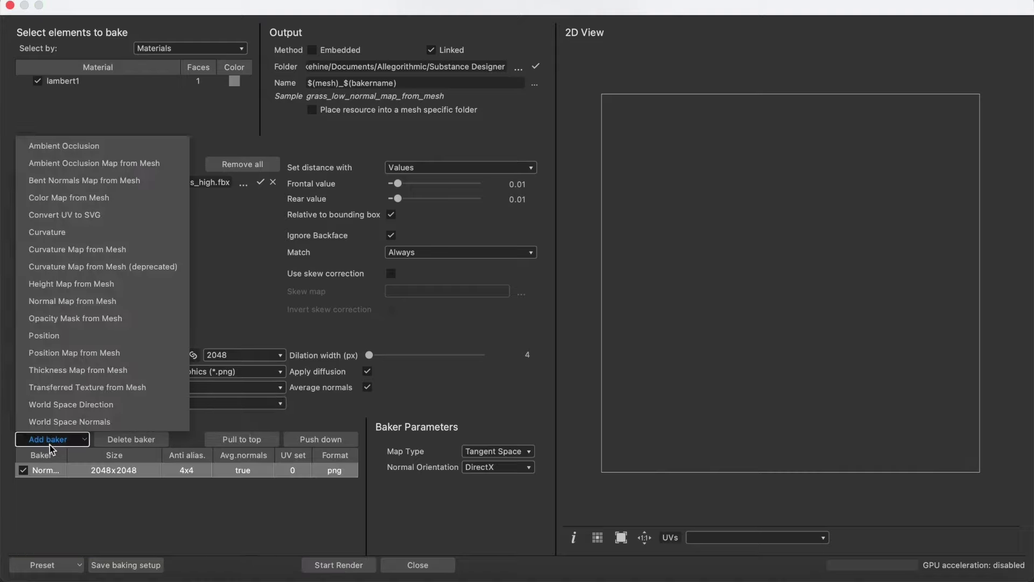
pyautogui.click(77, 321)
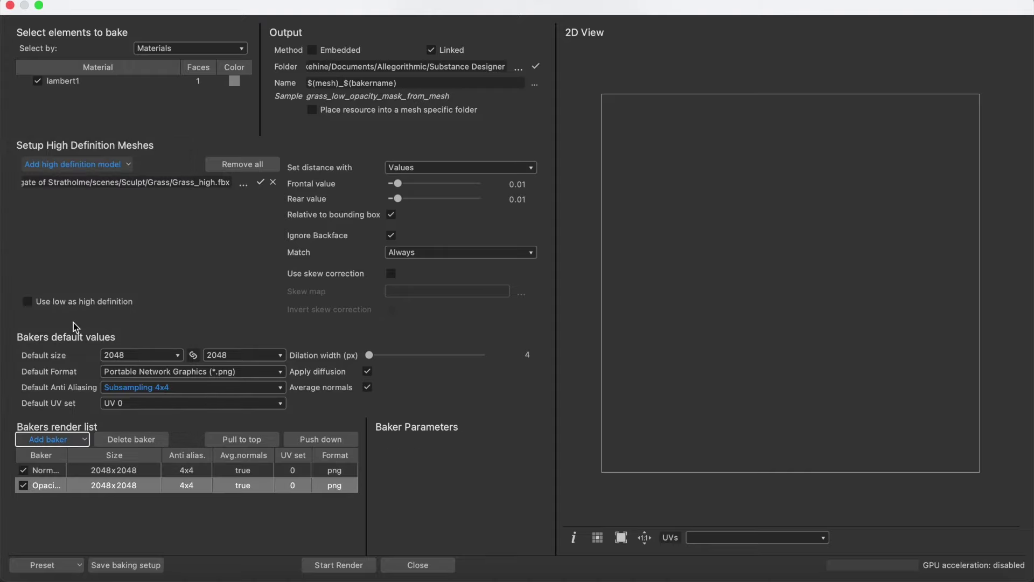
pyautogui.click(50, 439)
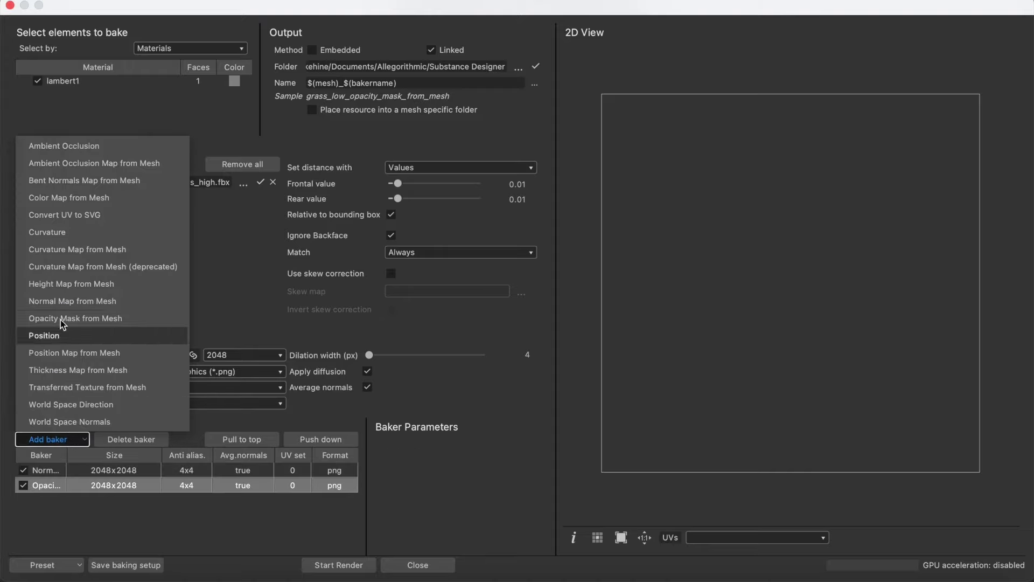
pyautogui.click(65, 250)
pyautogui.click(67, 441)
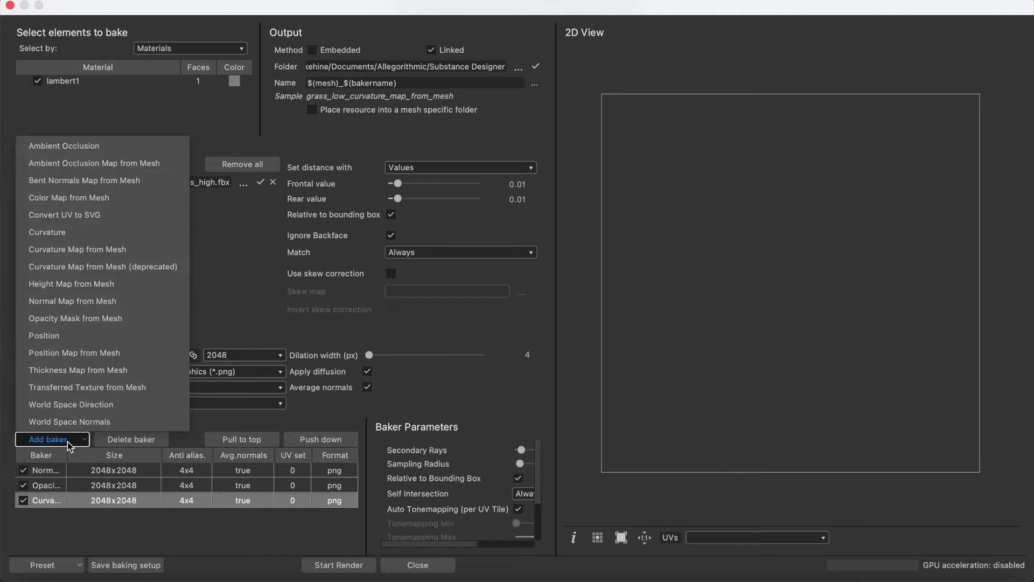
pyautogui.click(76, 165)
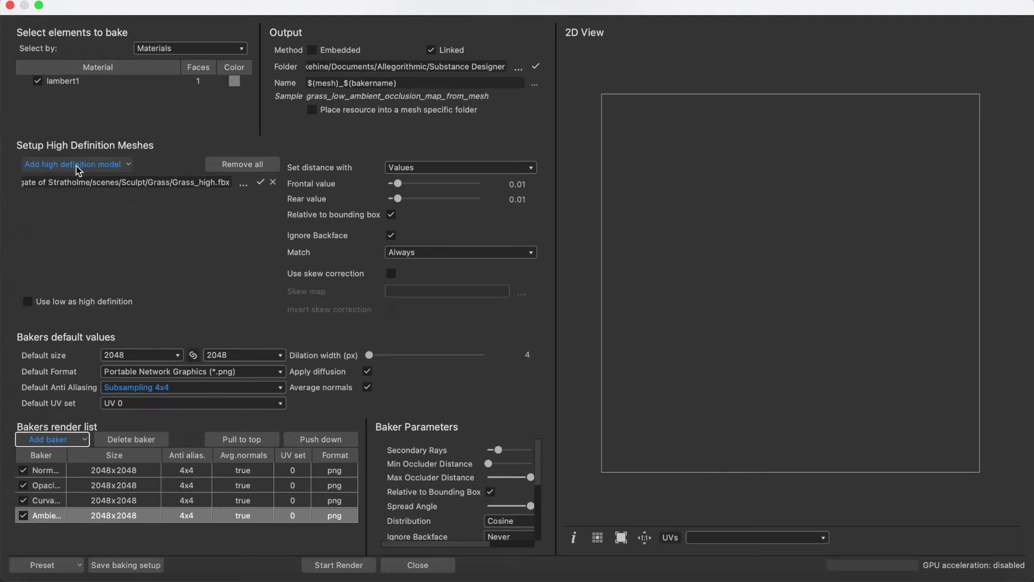
pyautogui.click(422, 189)
pyautogui.moveTo(398, 199); pyautogui.dragTo(481, 199)
pyautogui.doubleClick(519, 185)
pyautogui.write('1')
pyautogui.doubleClick(520, 199)
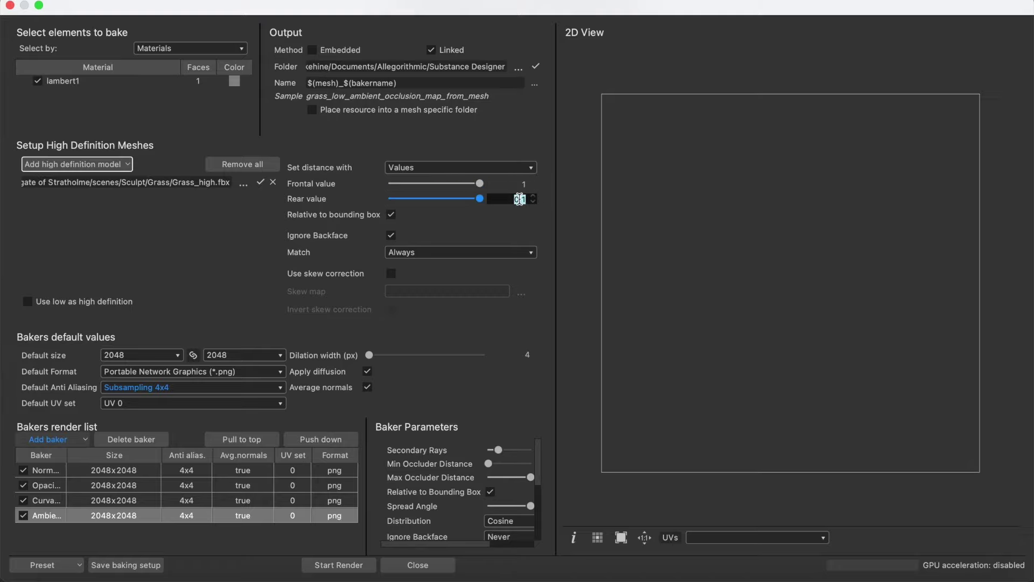
pyautogui.press('Return')
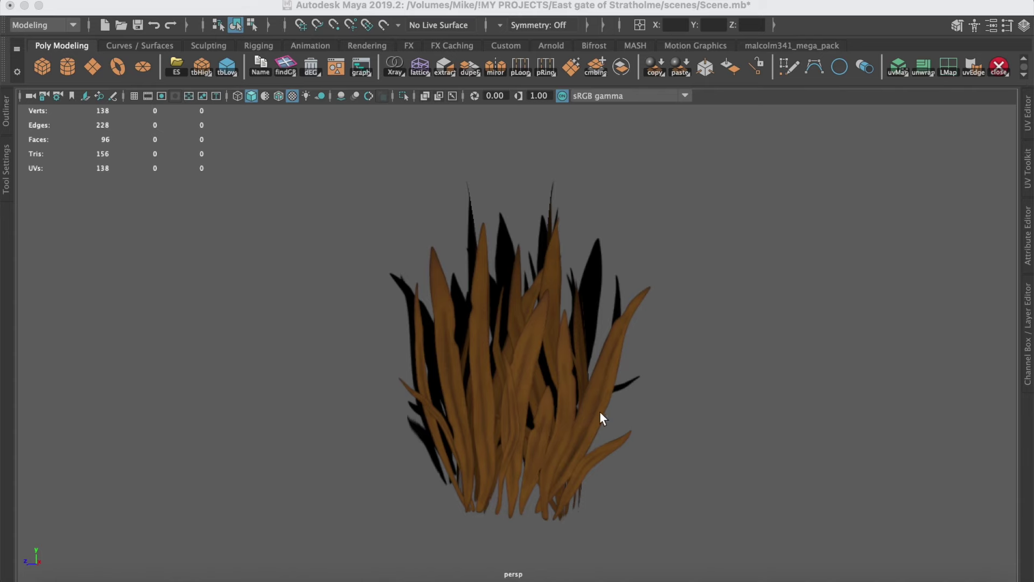
pyautogui.moveTo(599, 419)
pyautogui.keyDown('alt'); pyautogui.mouseDown()
pyautogui.moveTo(564, 405)
pyautogui.moveTo(501, 408)
pyautogui.moveTo(481, 424)
pyautogui.moveTo(589, 439)
pyautogui.moveTo(671, 430)
pyautogui.mouseUp(); pyautogui.keyUp('alt')
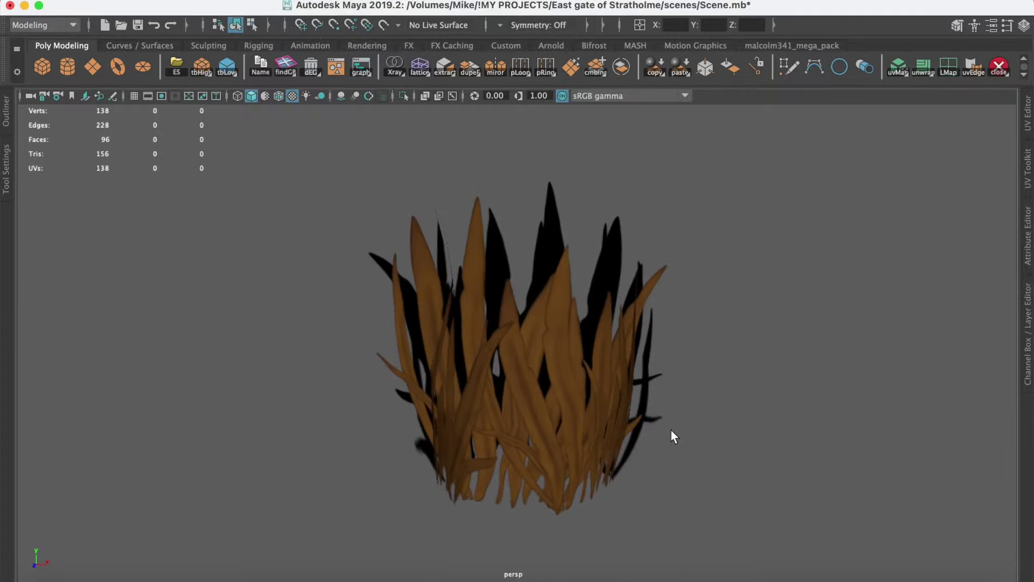
pyautogui.click(578, 426)
pyautogui.moveTo(770, 419)
pyautogui.keyDown('alt'); pyautogui.mouseDown()
pyautogui.moveTo(756, 437)
pyautogui.moveTo(734, 388)
pyautogui.moveTo(682, 370)
pyautogui.moveTo(519, 394)
pyautogui.moveTo(617, 408)
pyautogui.moveTo(738, 410)
pyautogui.moveTo(584, 397)
pyautogui.moveTo(764, 402)
pyautogui.moveTo(747, 445)
pyautogui.mouseUp(); pyautogui.keyUp('alt')
pyautogui.click(766, 405)
pyautogui.keyDown('alt'); pyautogui.moveTo(661, 431); pyautogui.dragTo(638, 425); pyautogui.keyUp('alt')
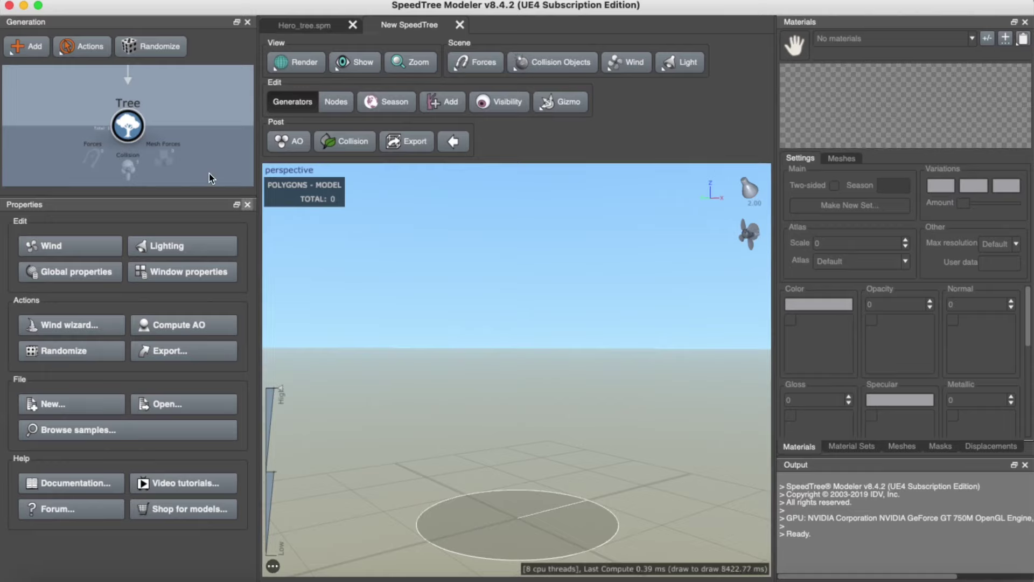
pyautogui.click(127, 126)
pyautogui.rightClick(127, 128)
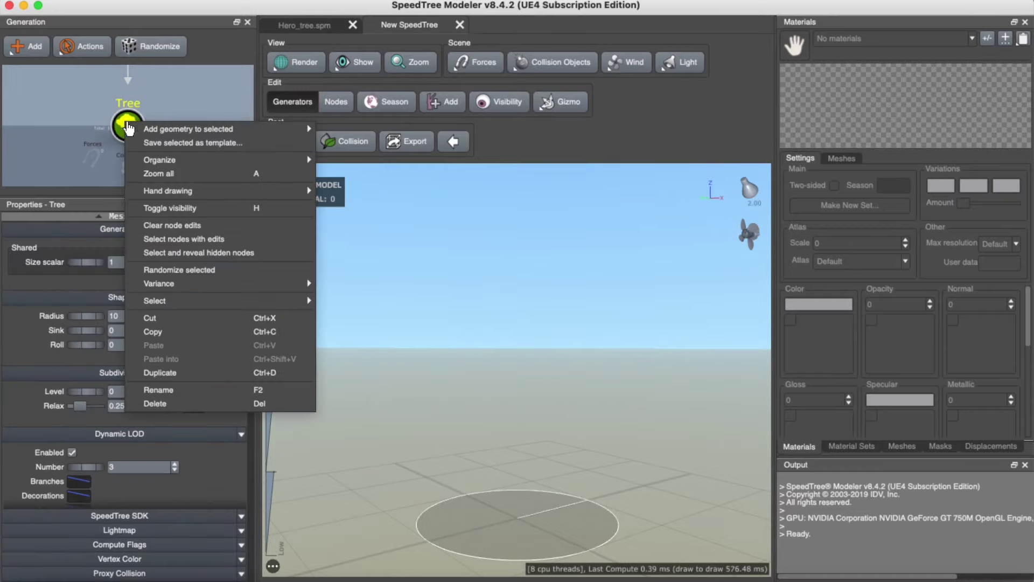
pyautogui.moveTo(188, 129)
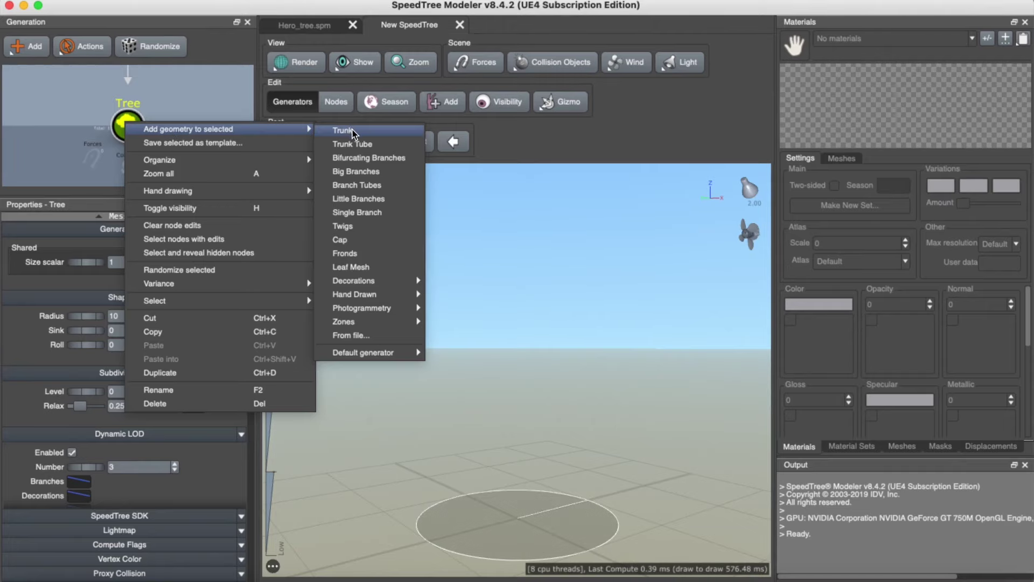
pyautogui.click(348, 130)
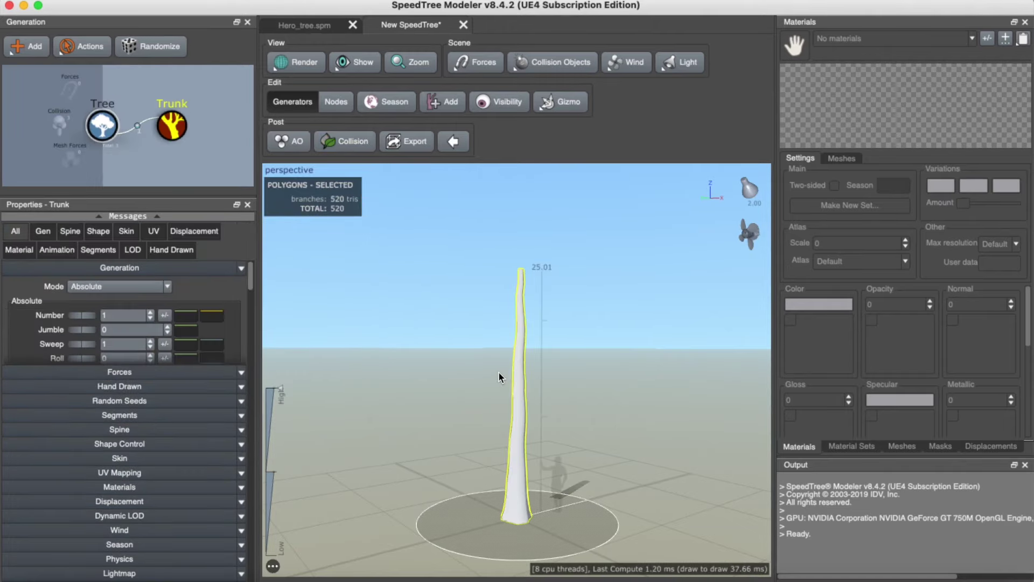
pyautogui.rightClick(173, 127)
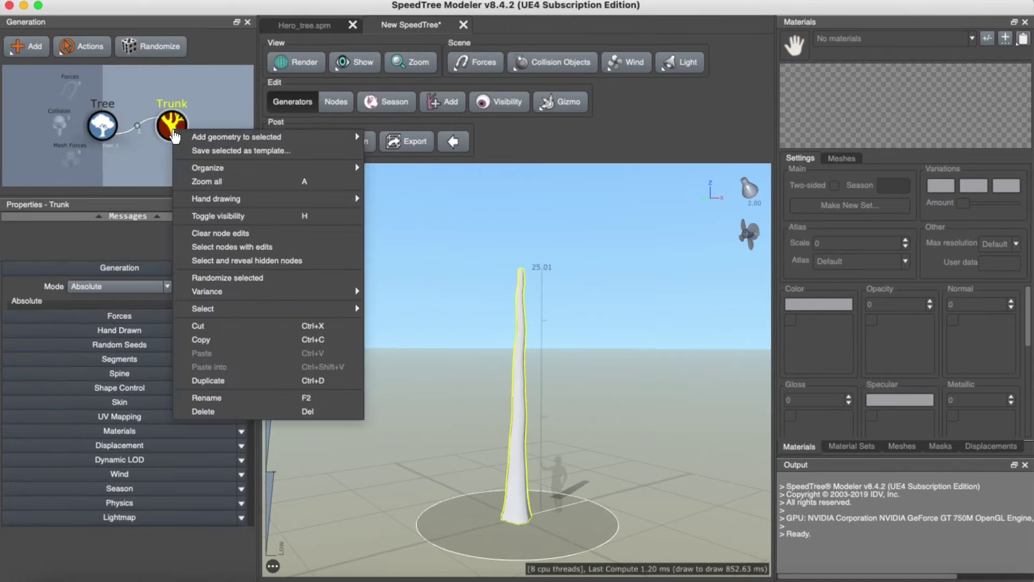
pyautogui.moveTo(217, 199)
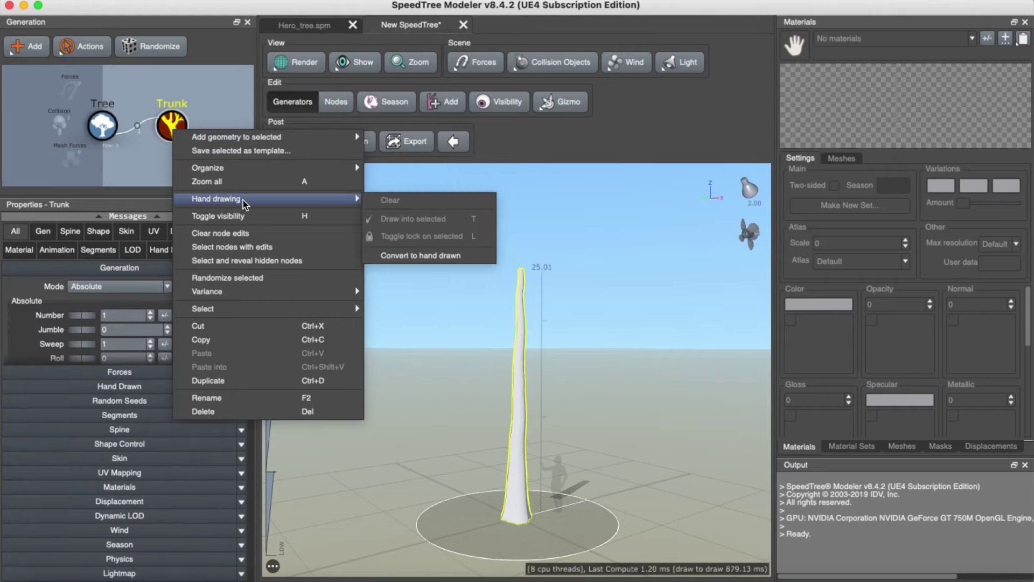
pyautogui.click(420, 257)
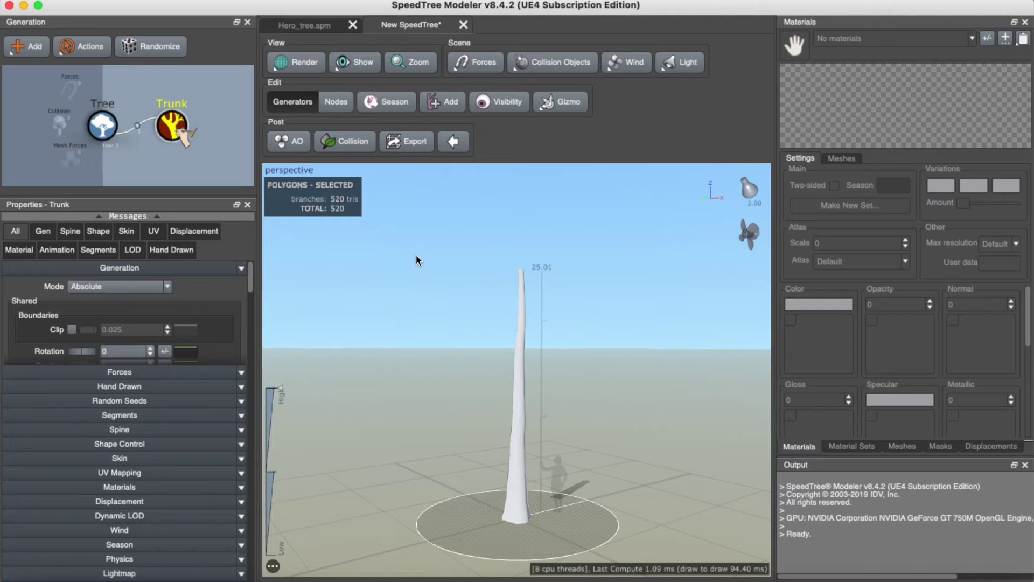
pyautogui.click(517, 419)
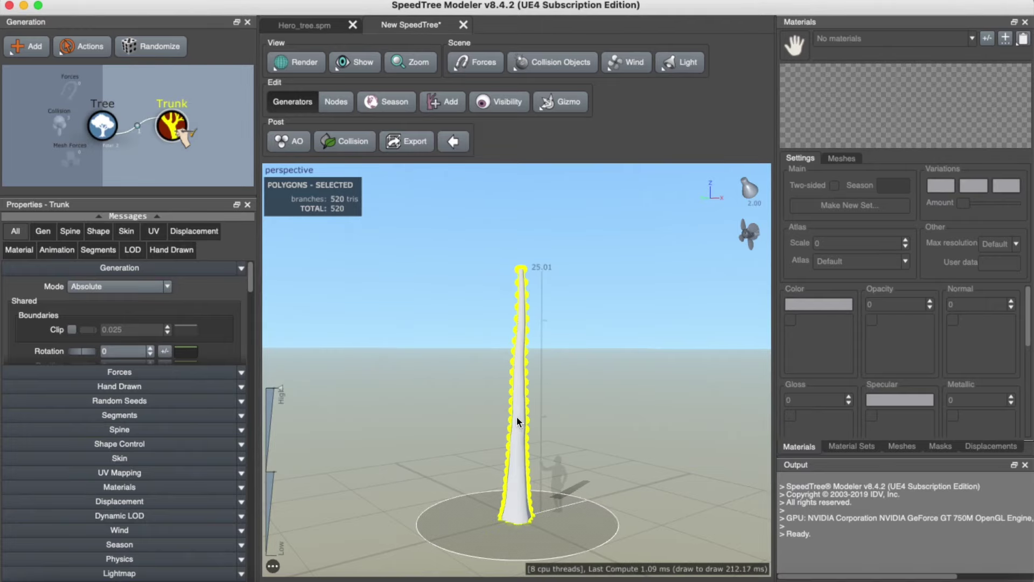
pyautogui.press('Tab')
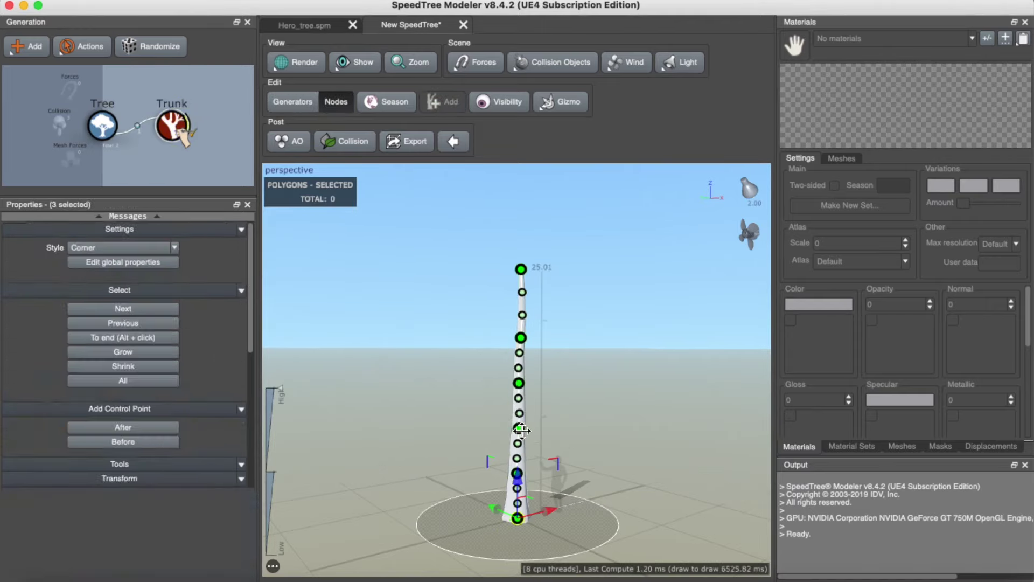
# Step: Bend the trunk into a curve by shifting its middle spine nodes sideways
pyautogui.moveTo(521, 428); pyautogui.dragTo(509, 424)
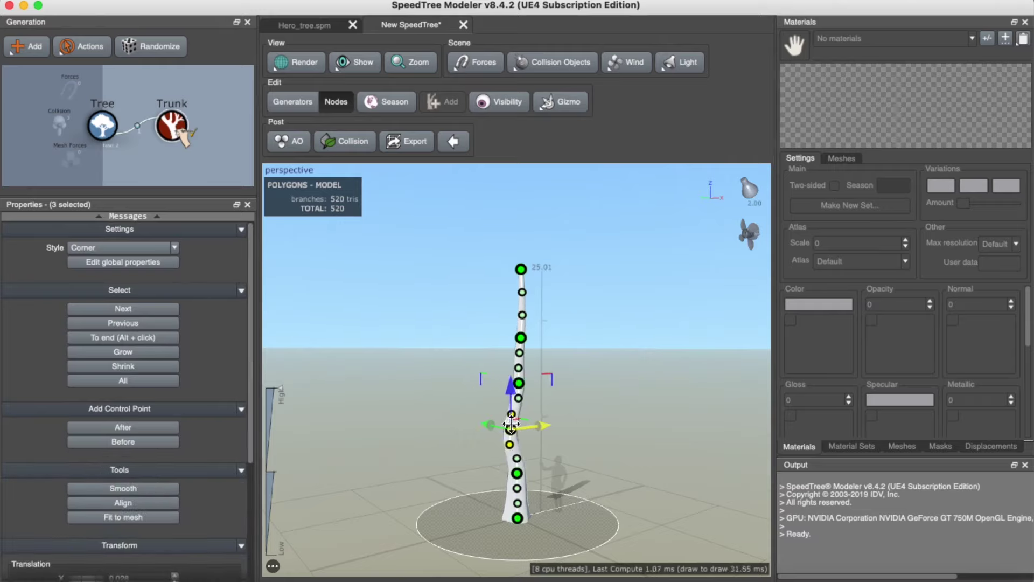
pyautogui.moveTo(510, 424); pyautogui.dragTo(540, 333, button='middle')
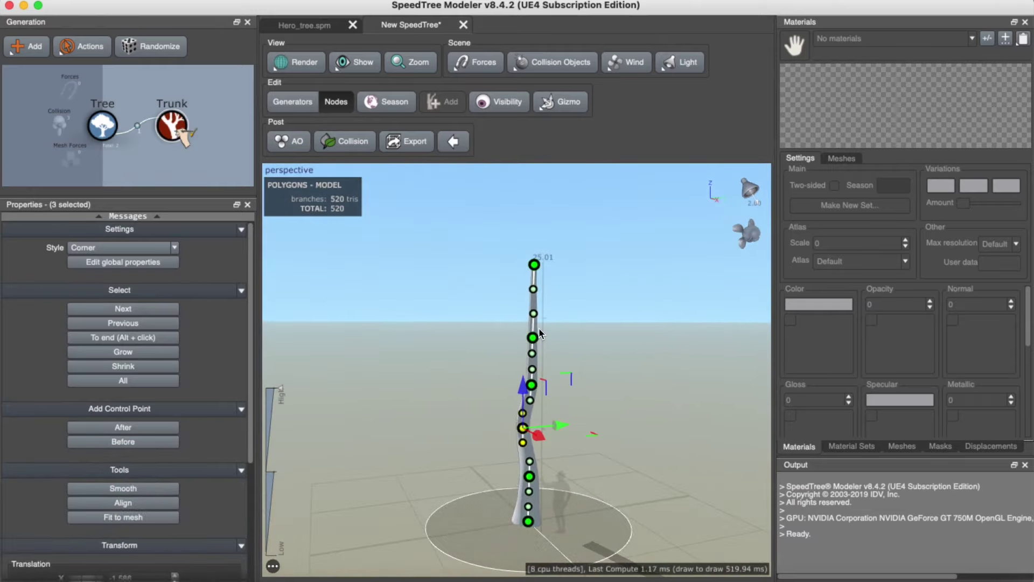
pyautogui.click(541, 333)
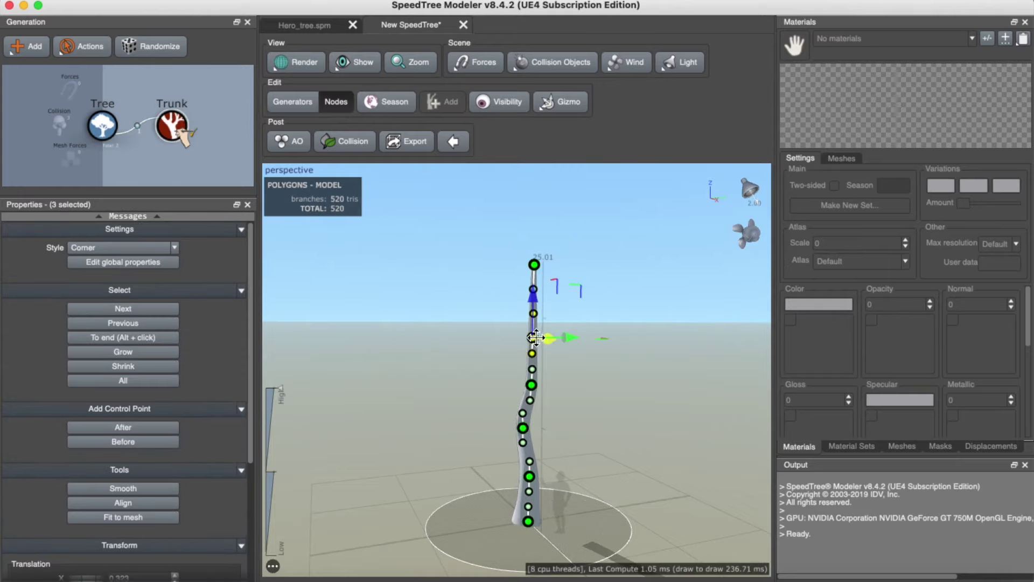
pyautogui.moveTo(534, 339); pyautogui.dragTo(570, 340)
pyautogui.moveTo(571, 340); pyautogui.dragTo(424, 426, button='middle')
pyautogui.click(427, 413)
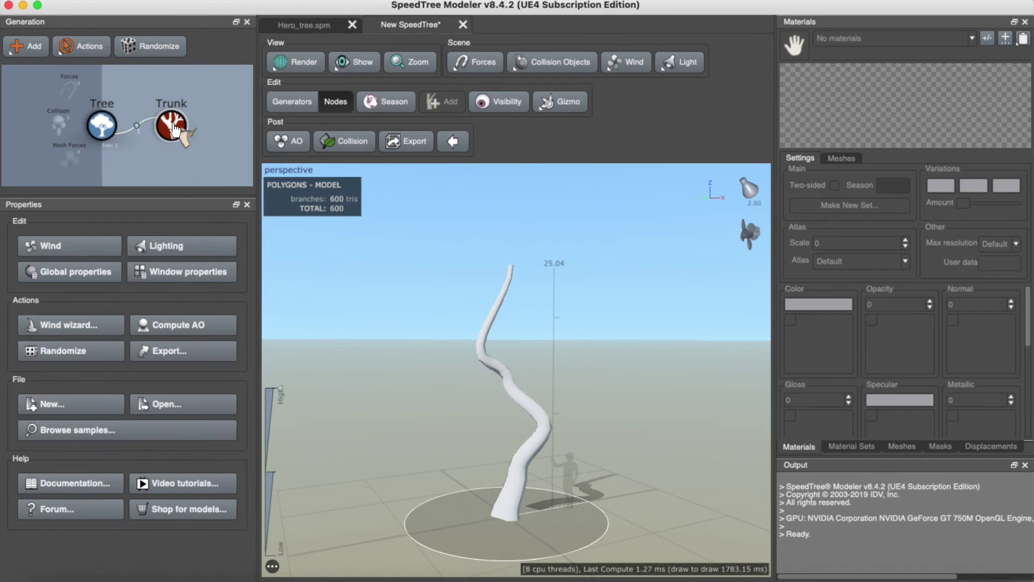
pyautogui.rightClick(177, 138)
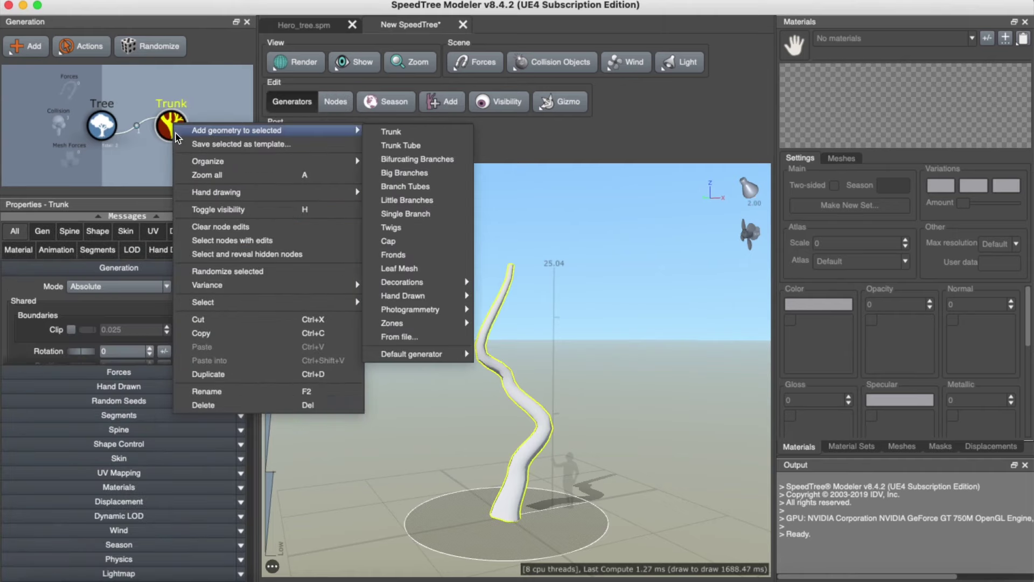
pyautogui.click(405, 174)
pyautogui.doubleClick(111, 329)
pyautogui.click(41, 232)
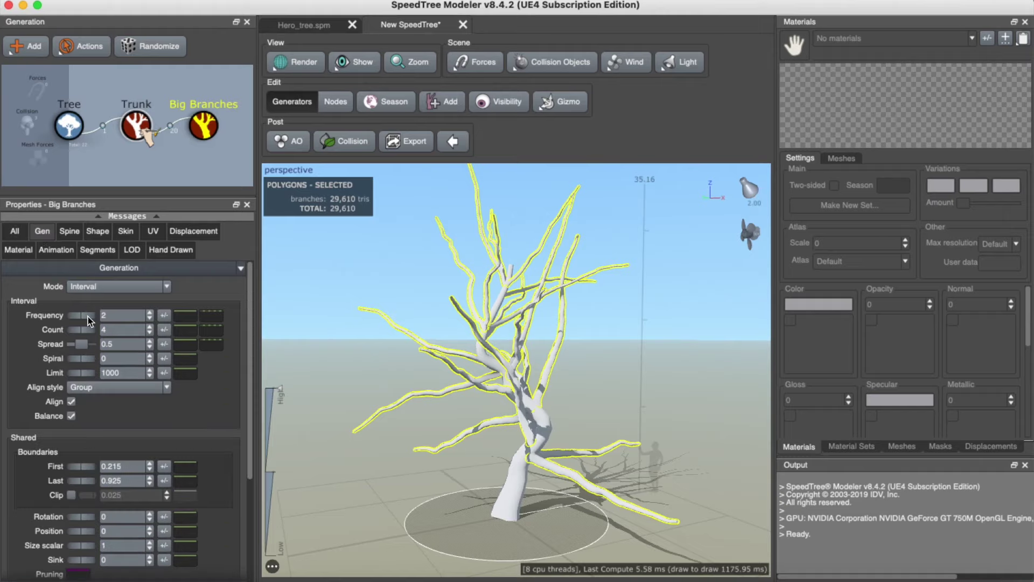
# Step: Reduce the big-branch Frequency and rotate the Direction force to re-bend the branches
pyautogui.moveTo(88, 316)
pyautogui.mouseDown()
pyautogui.moveTo(48, 333)
pyautogui.moveTo(277, 303)
pyautogui.mouseUp()
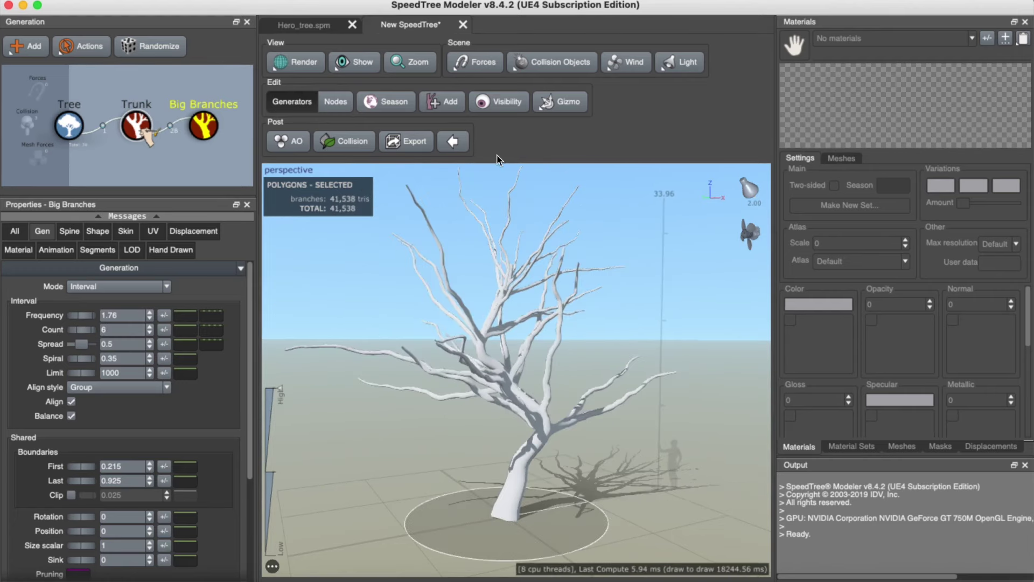
pyautogui.click(484, 65)
pyautogui.click(599, 76)
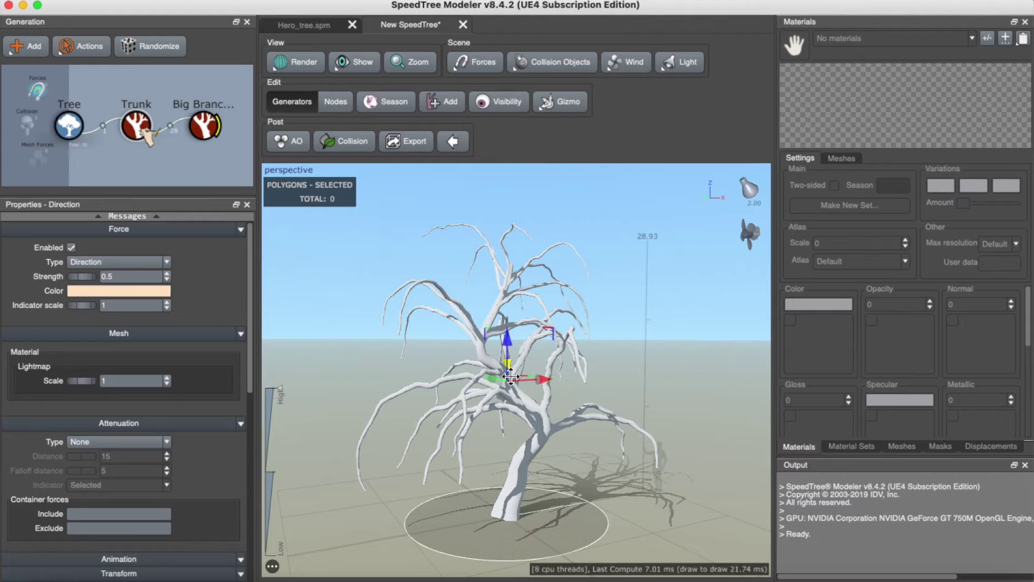
pyautogui.press('e')
pyautogui.moveTo(546, 372)
pyautogui.mouseDown()
pyautogui.moveTo(556, 368)
pyautogui.moveTo(533, 377)
pyautogui.mouseUp()
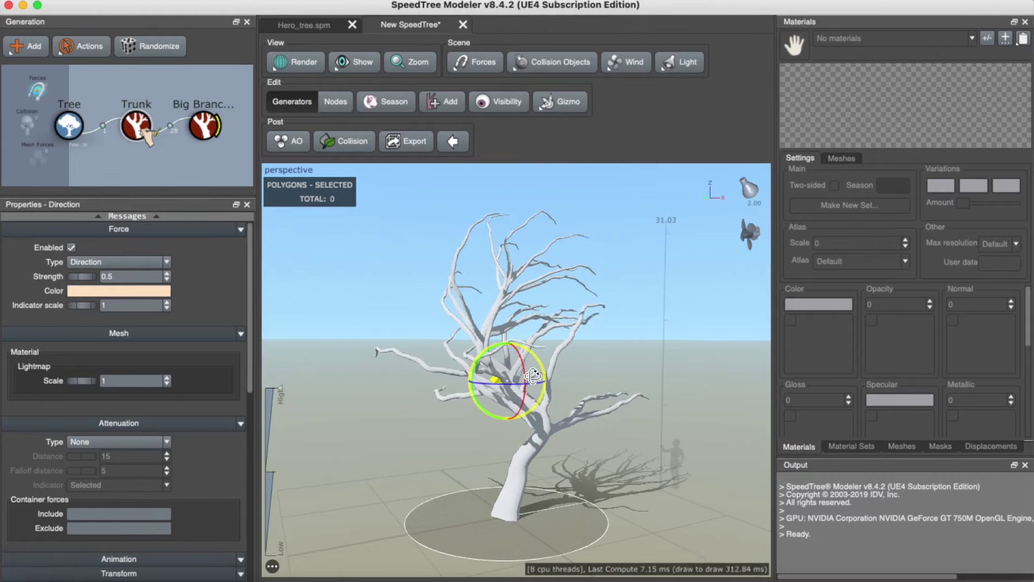
pyautogui.rightClick(207, 118)
pyautogui.click(446, 203)
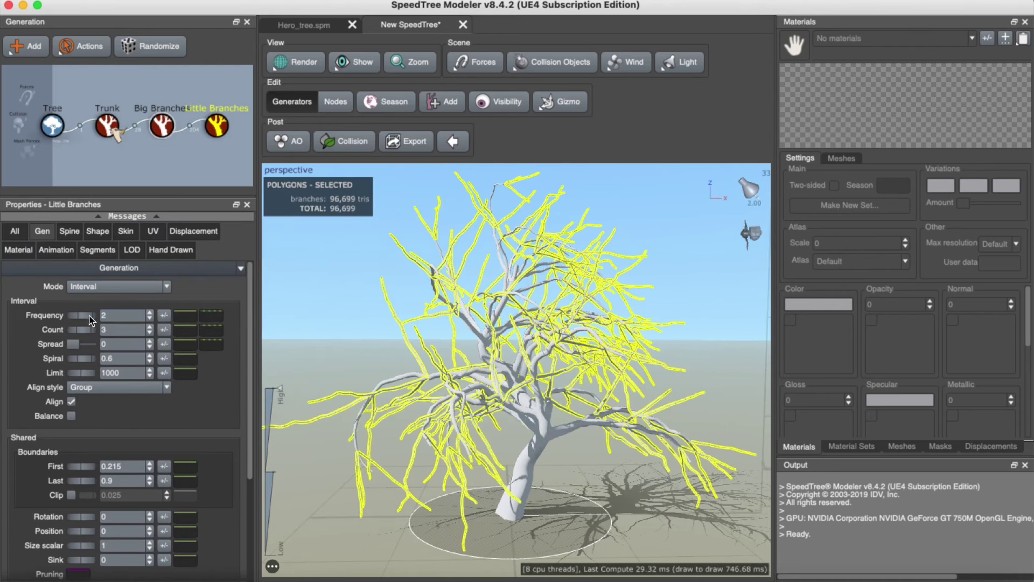
pyautogui.moveTo(89, 321); pyautogui.dragTo(10, 340)
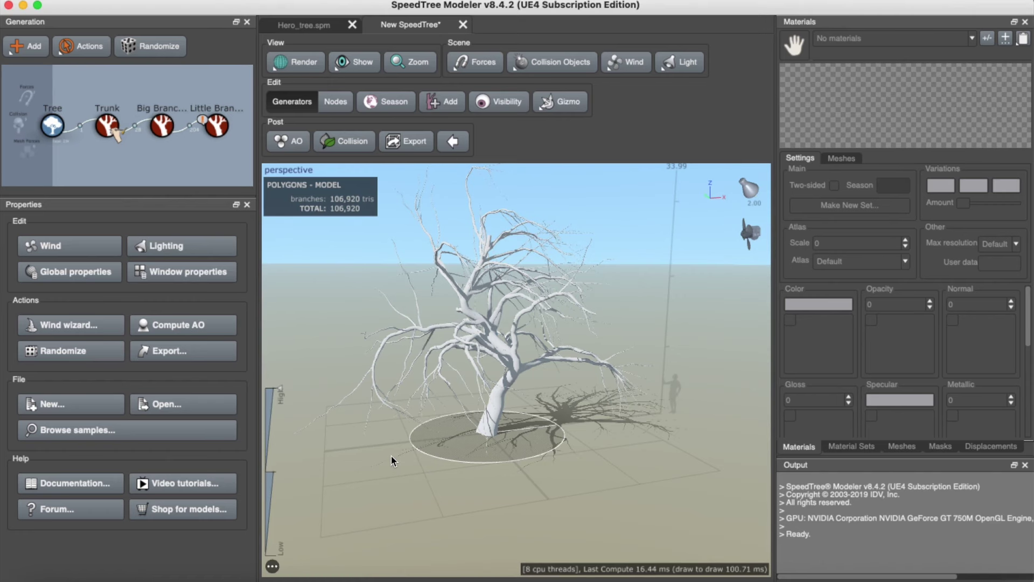
pyautogui.click(106, 126)
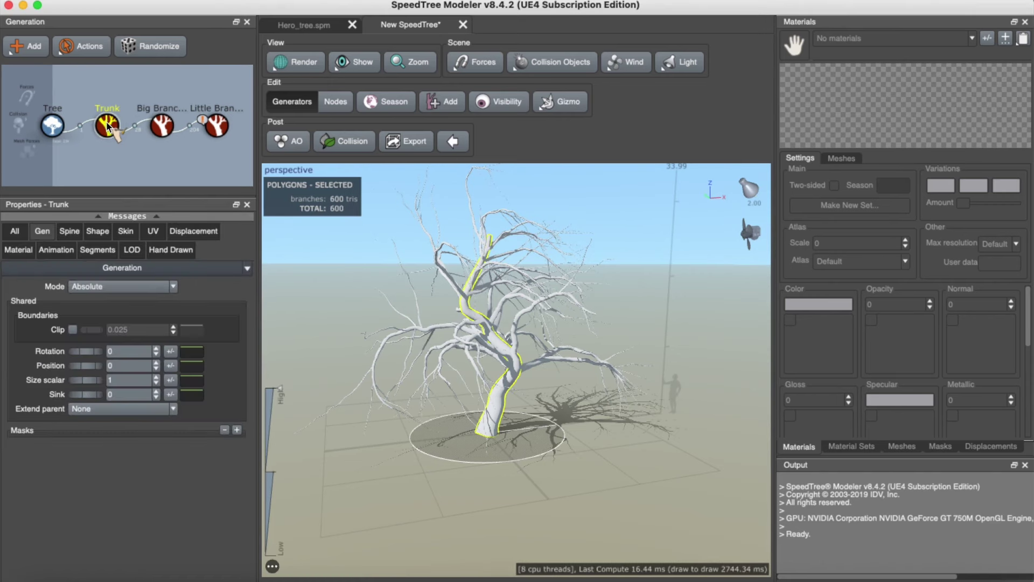
pyautogui.rightClick(109, 126)
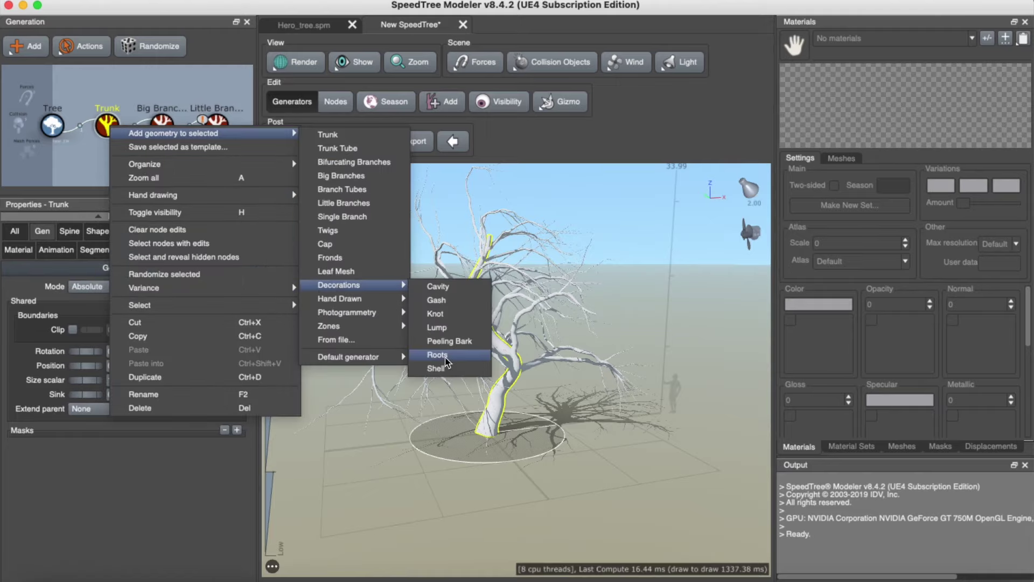
pyautogui.click(440, 356)
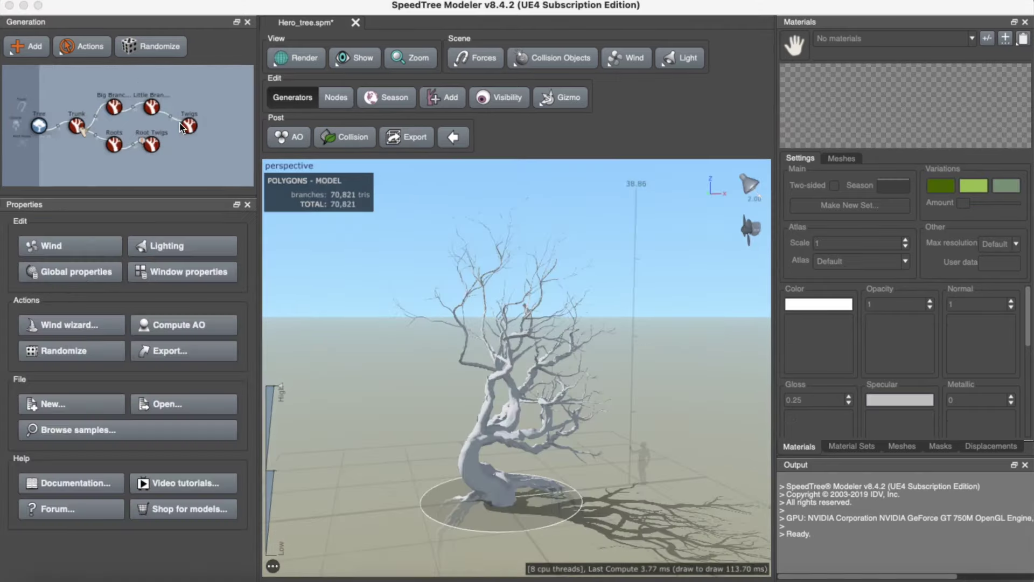
pyautogui.rightClick(186, 127)
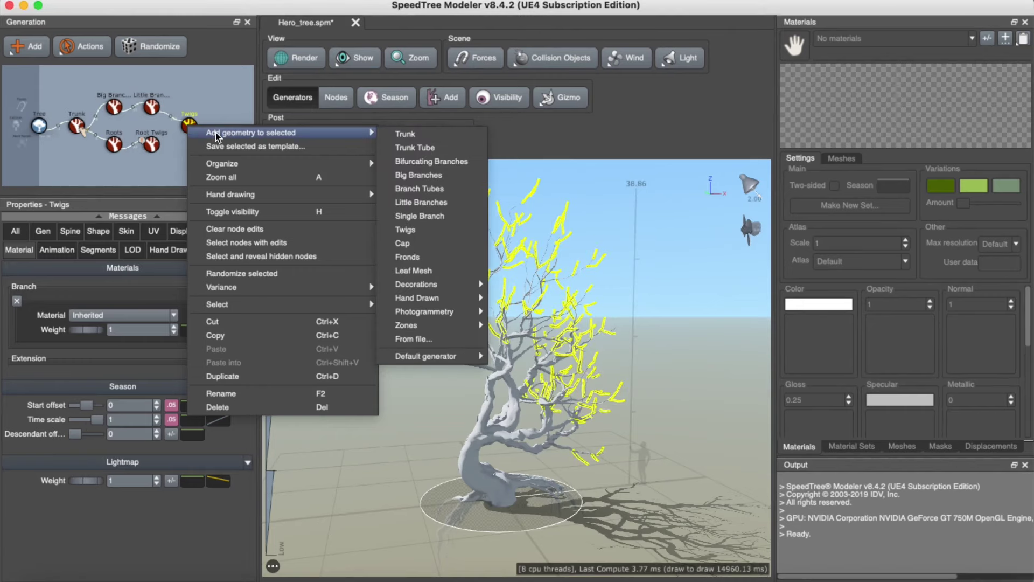
pyautogui.click(432, 275)
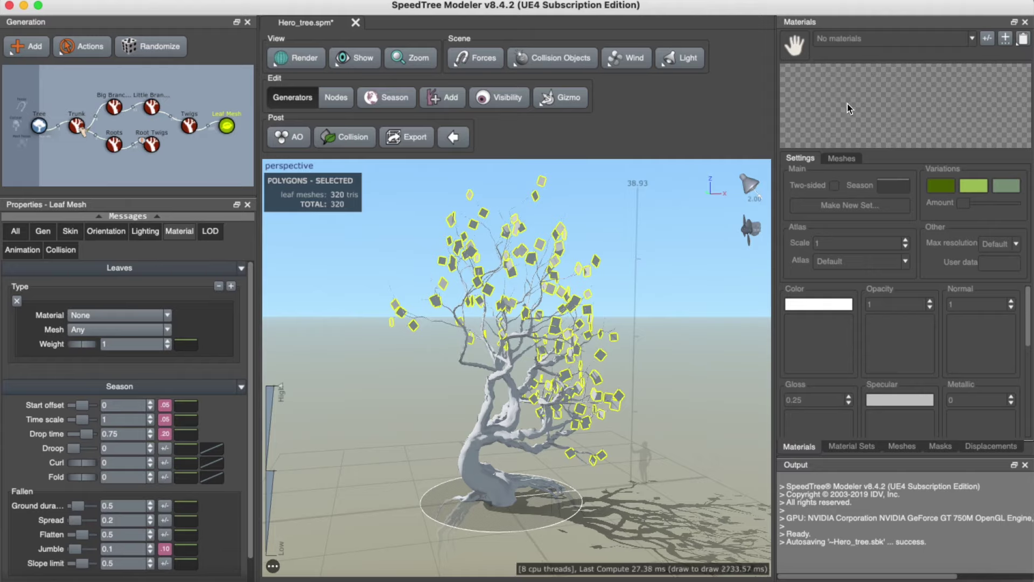
pyautogui.click(986, 39)
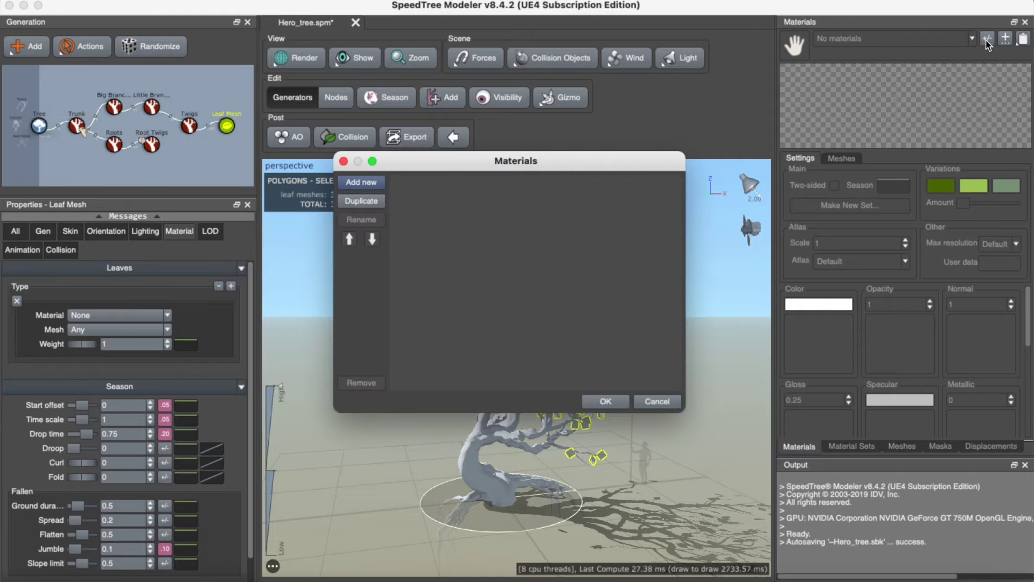
pyautogui.click(362, 183)
pyautogui.click(418, 179)
pyautogui.doubleClick(418, 179)
pyautogui.write('Leaves')
pyautogui.press('Return')
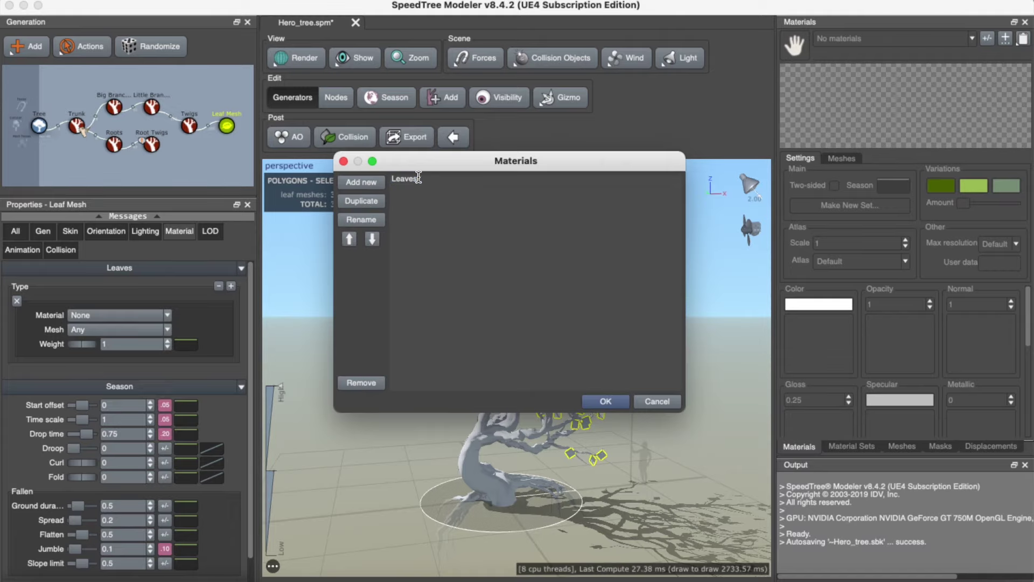
pyautogui.click(608, 402)
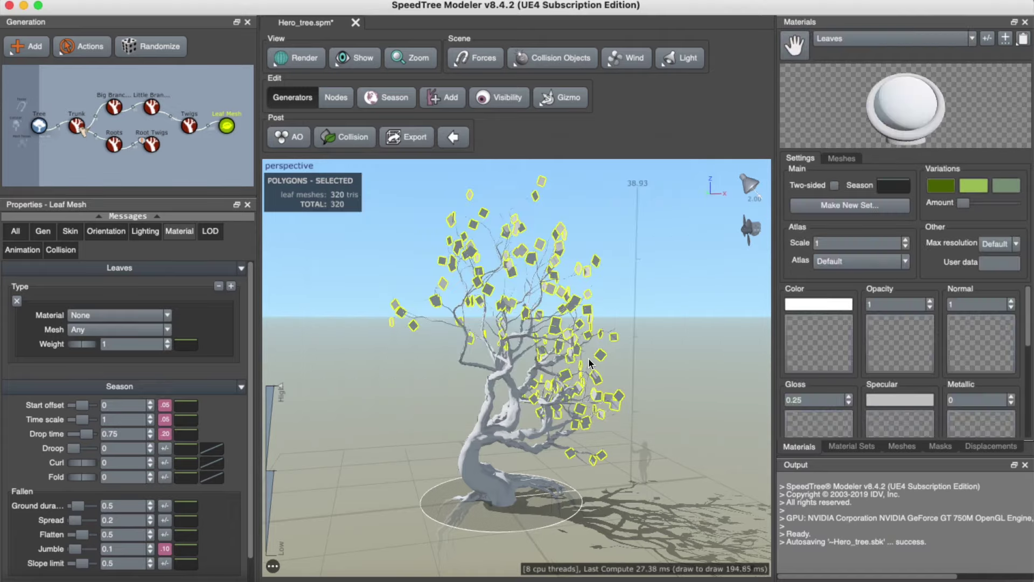
pyautogui.click(81, 316)
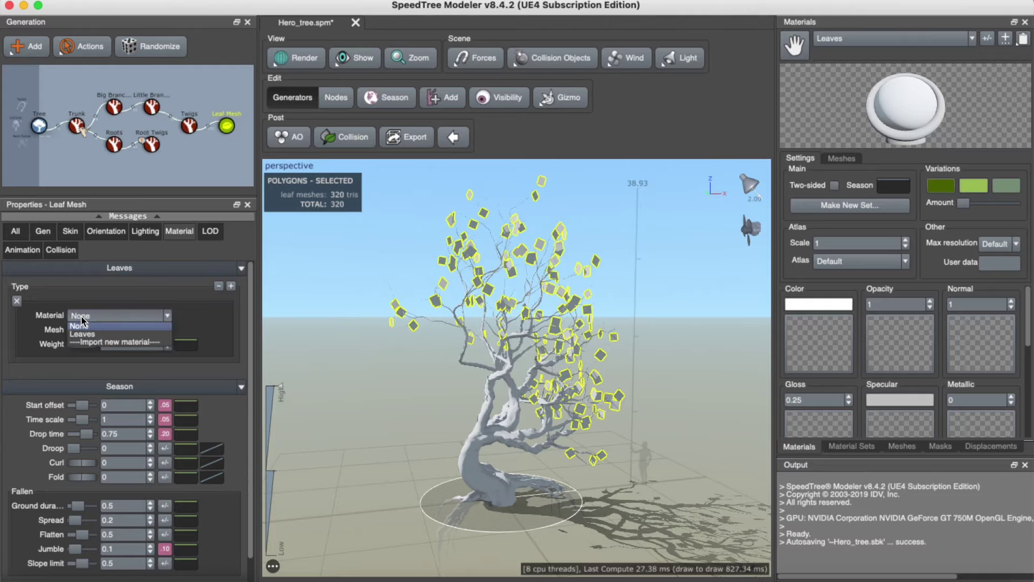
pyautogui.click(81, 333)
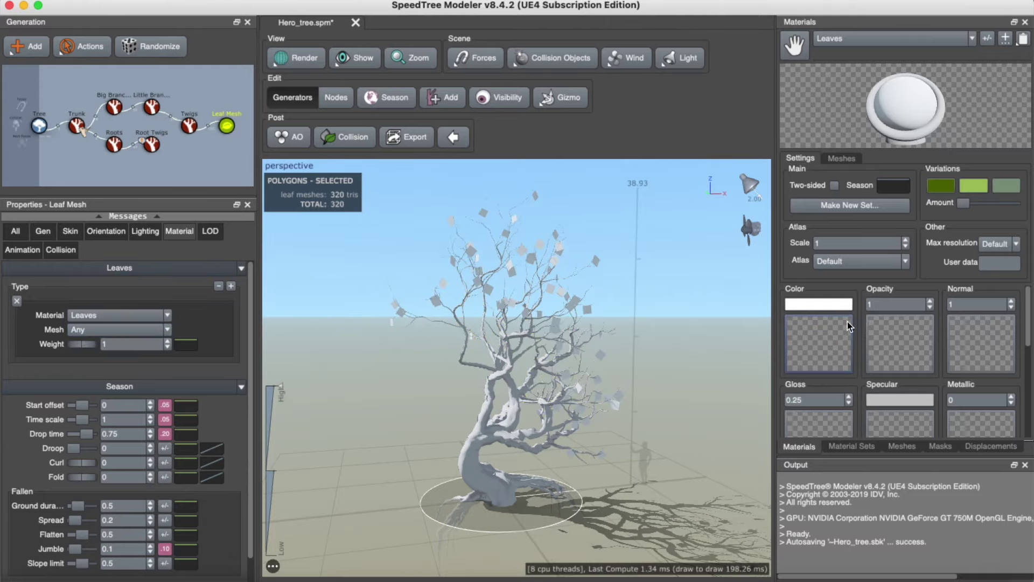
pyautogui.click(834, 347)
pyautogui.click(210, 63)
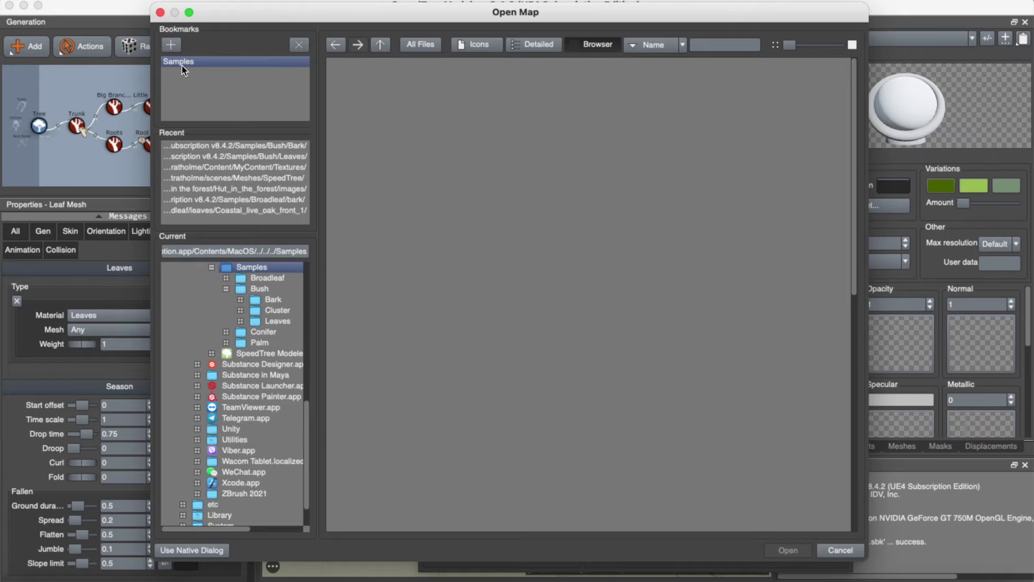
pyautogui.click(535, 315)
pyautogui.click(784, 551)
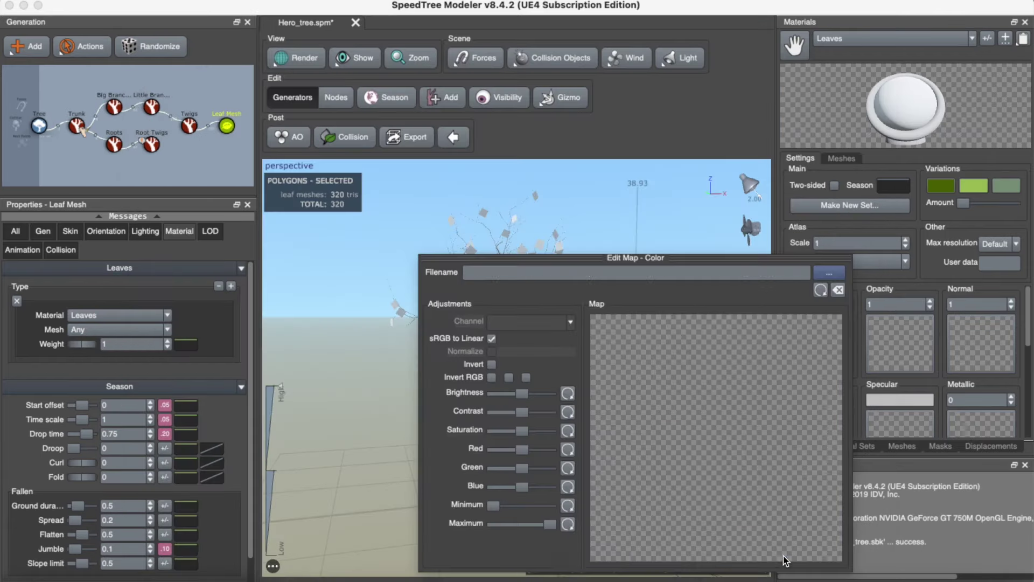
pyautogui.click(903, 346)
pyautogui.click(590, 97)
pyautogui.click(783, 552)
pyautogui.press('Return')
pyautogui.moveTo(566, 307); pyautogui.dragTo(551, 335)
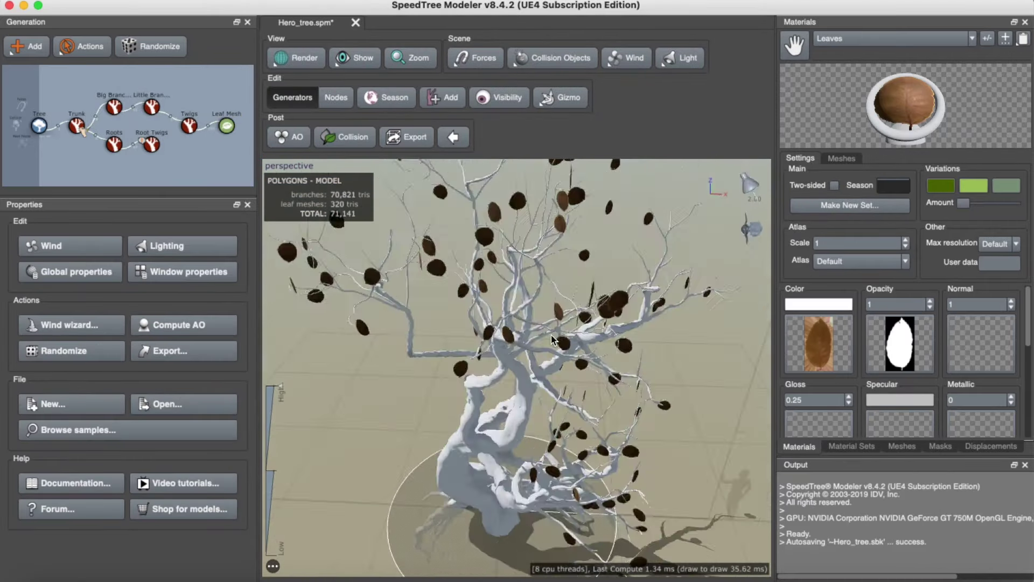
pyautogui.scroll(5, 551, 336)
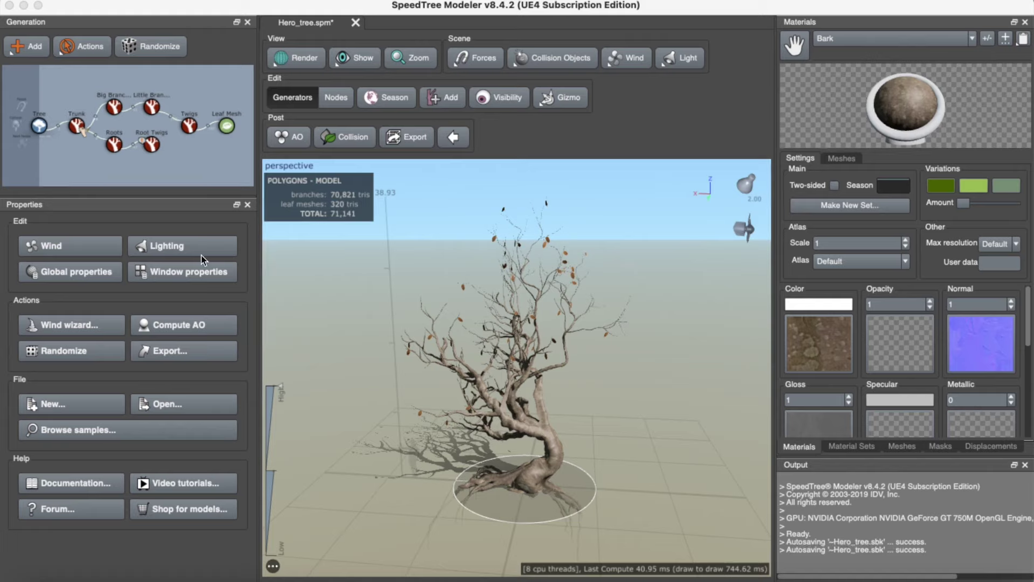
pyautogui.click(165, 49)
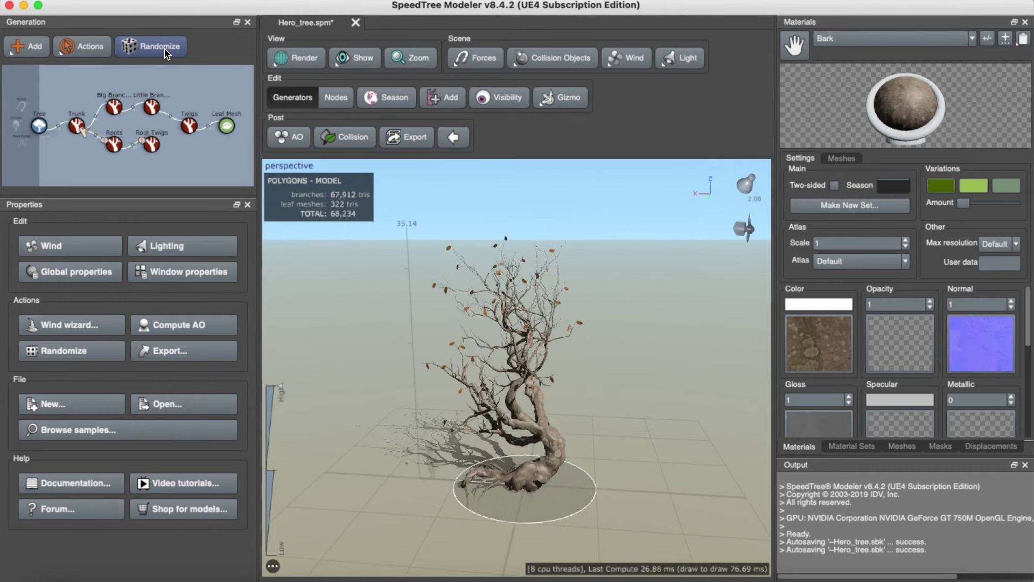
pyautogui.click(164, 50)
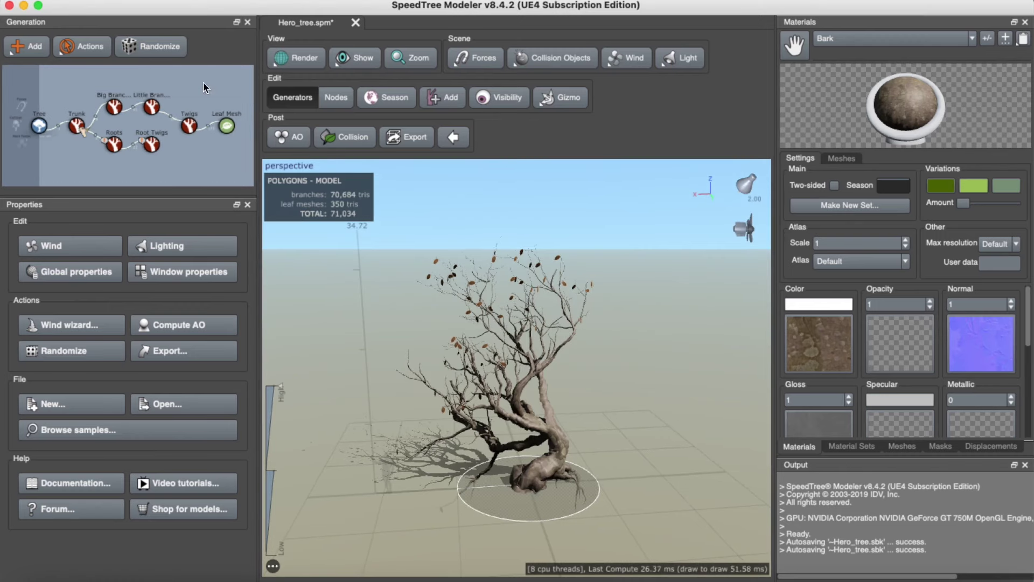
pyautogui.click(243, 2)
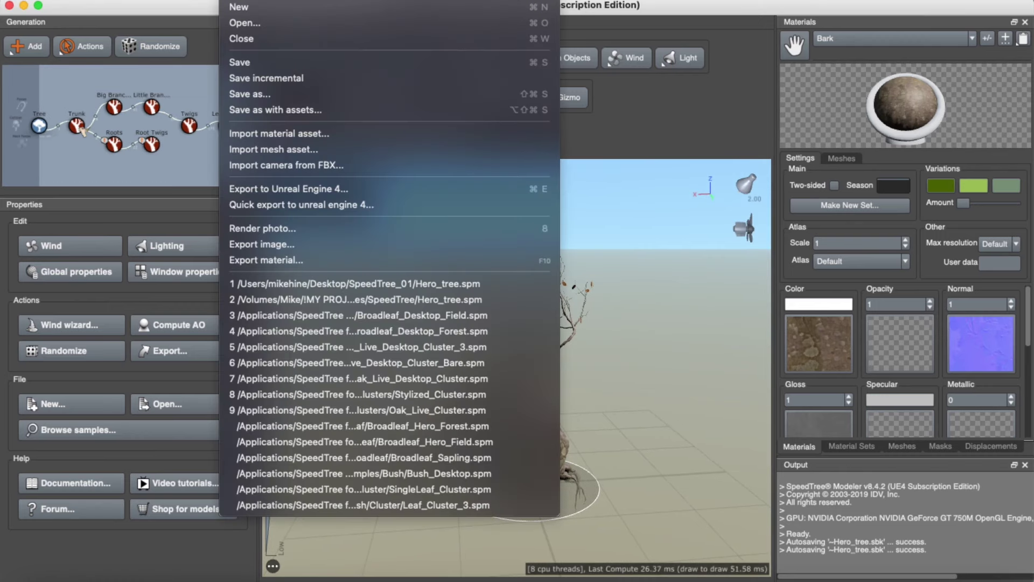
pyautogui.click(275, 192)
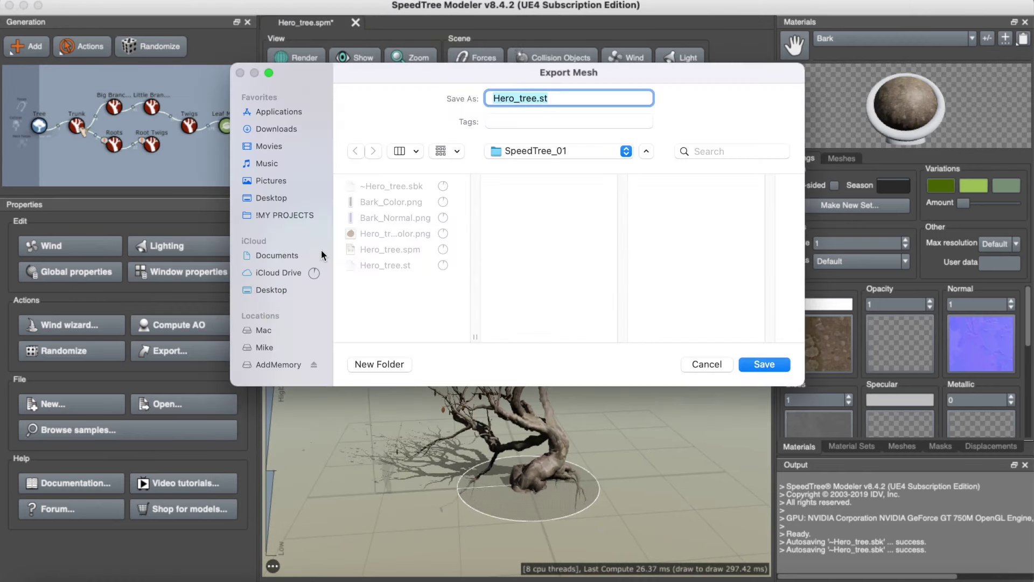
pyautogui.click(765, 365)
pyautogui.click(575, 298)
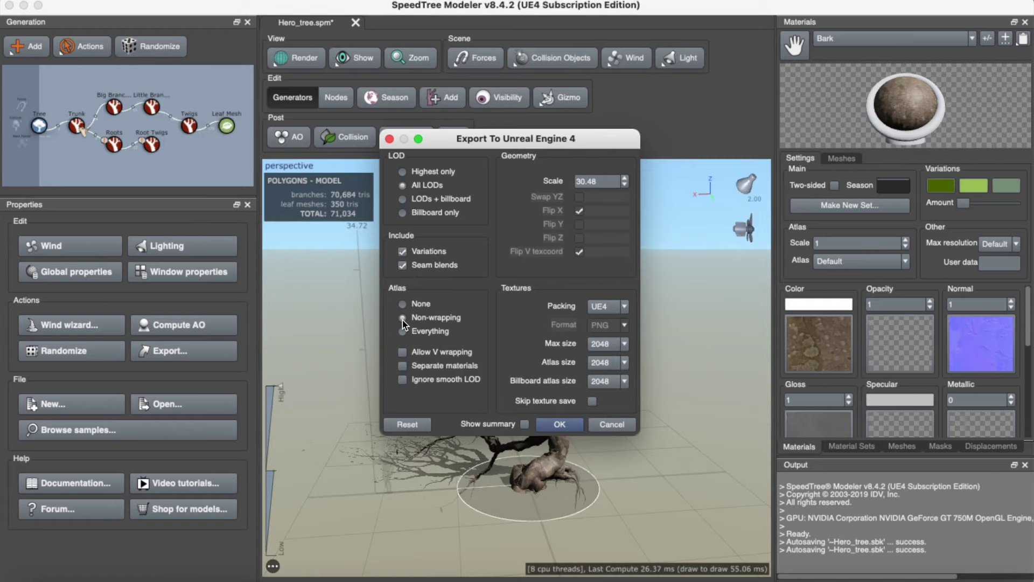
# Step: Begin exporting the hero tree to Unreal Engine 4
pyautogui.click(557, 421)
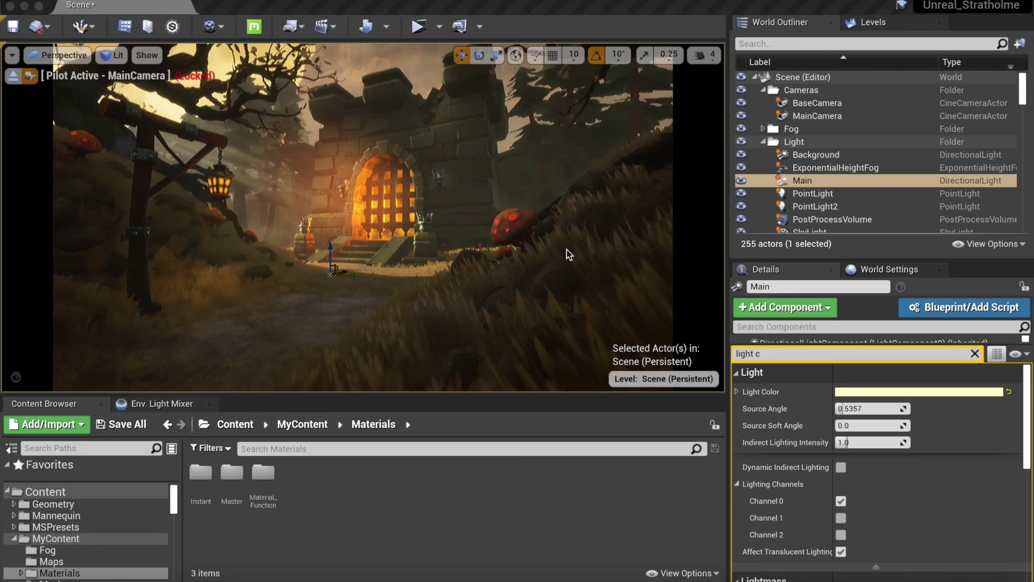
pyautogui.click(567, 250)
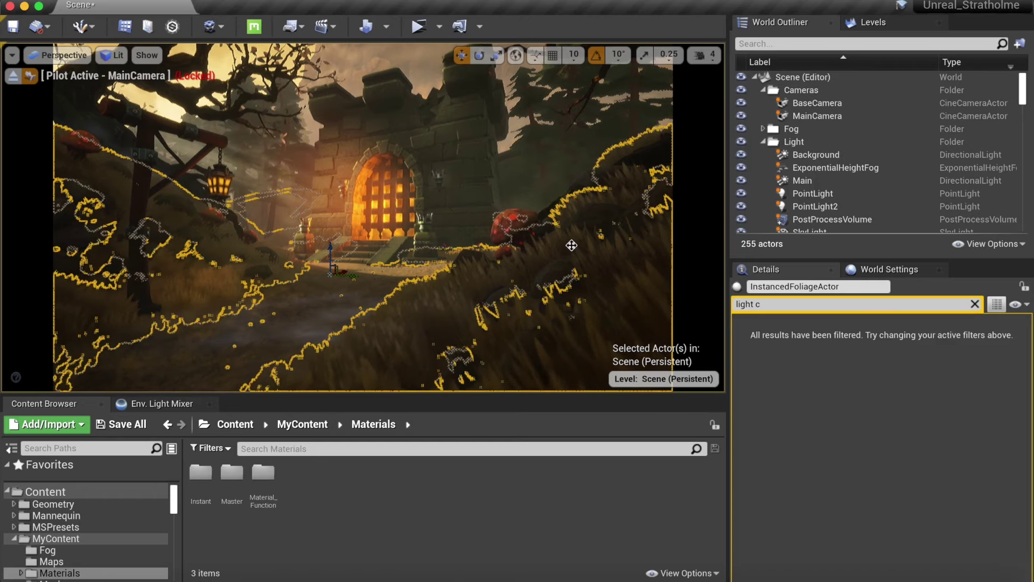
pyautogui.click(824, 158)
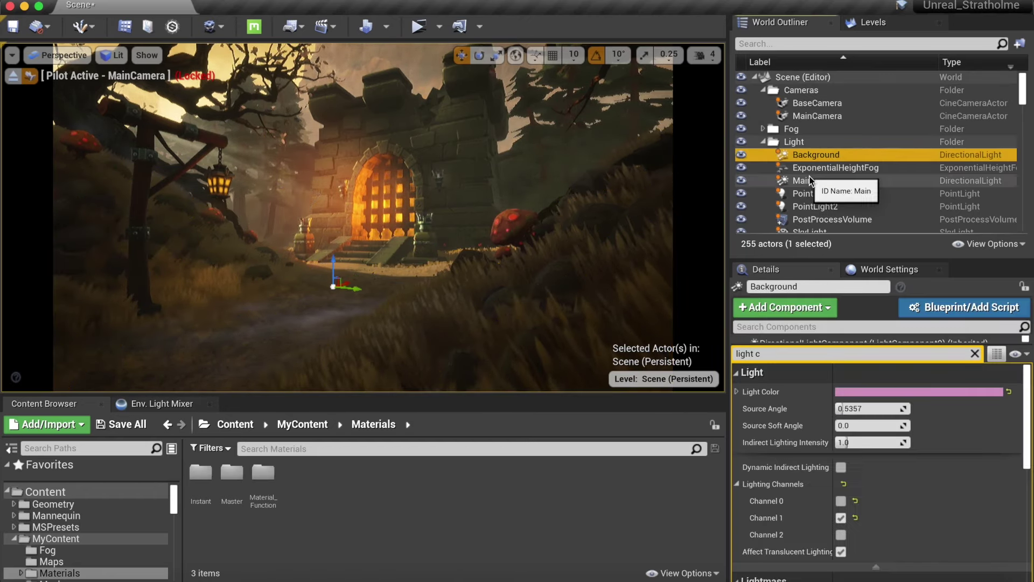
pyautogui.click(811, 180)
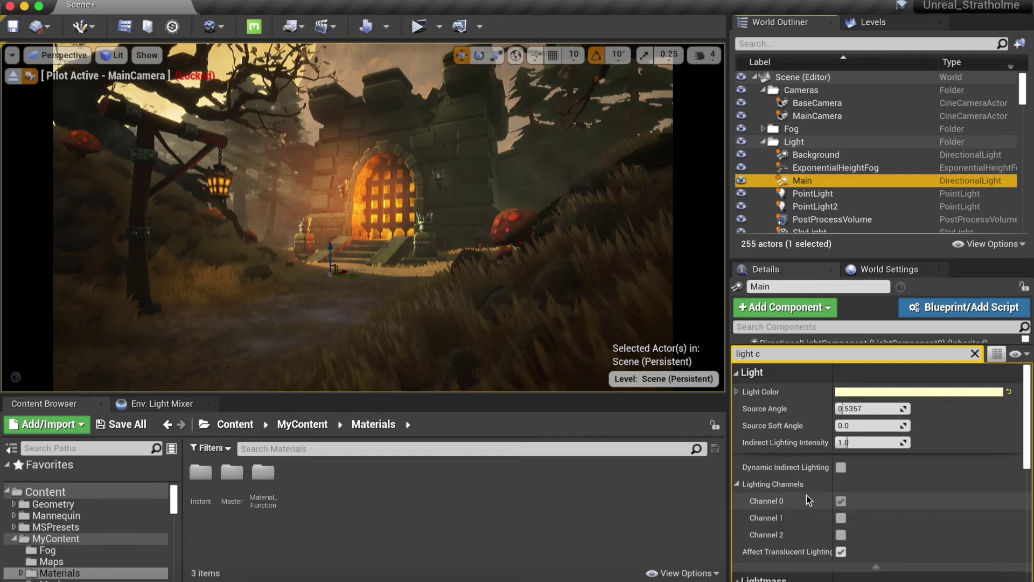
pyautogui.click(810, 155)
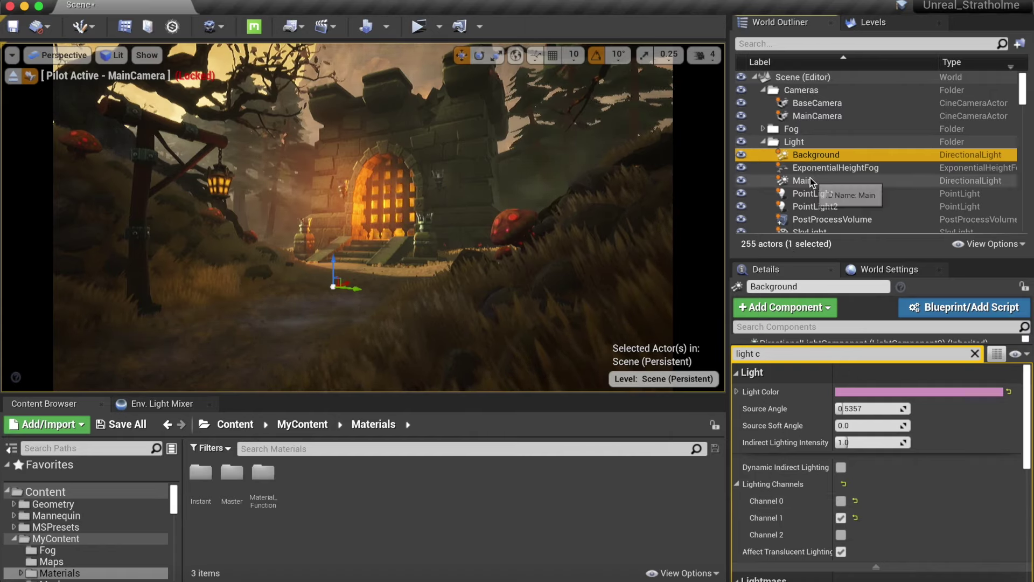
pyautogui.scroll(-1, 814, 210)
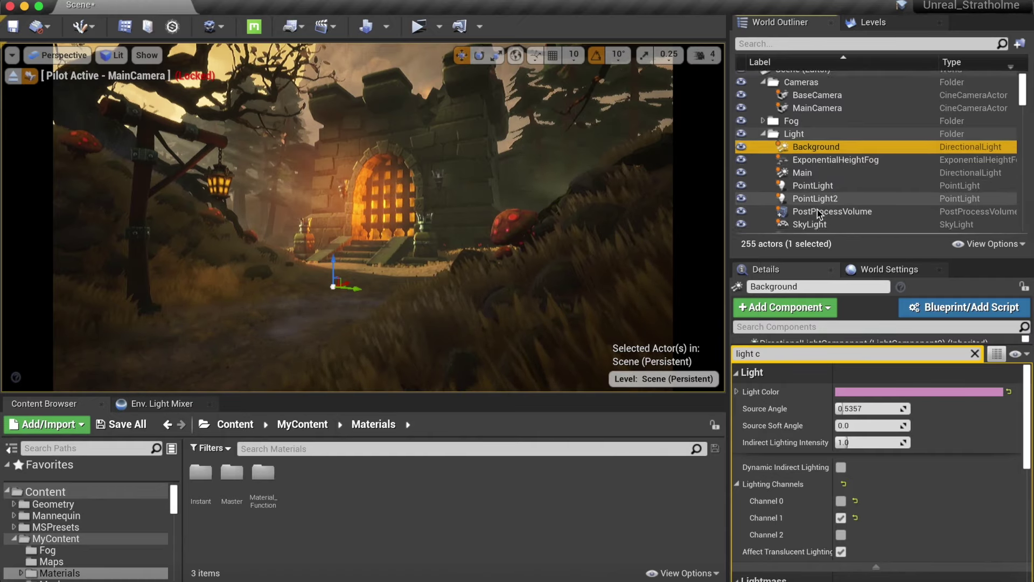
pyautogui.click(812, 223)
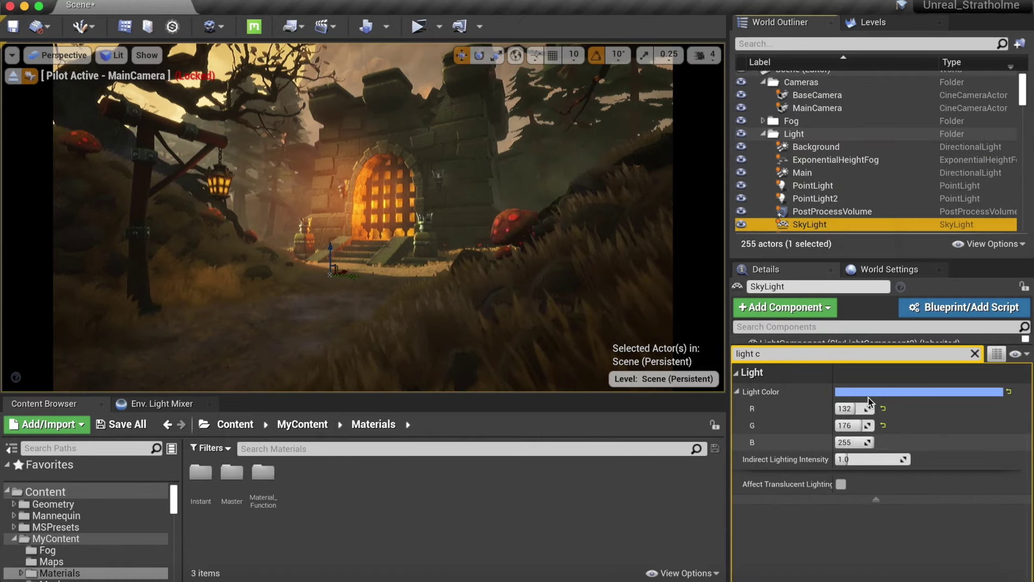
pyautogui.scroll(-5, 892, 119)
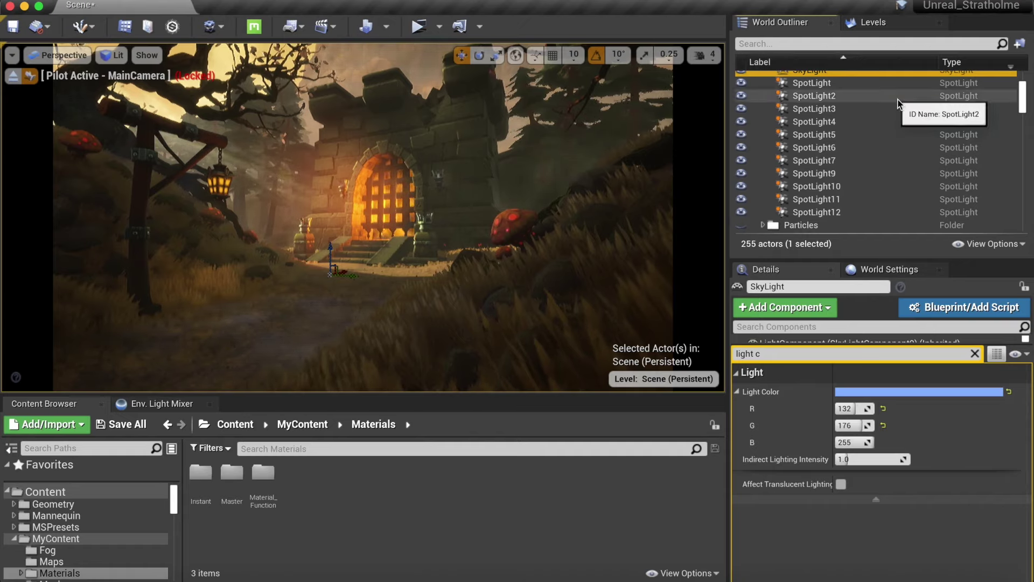
pyautogui.click(814, 84)
pyautogui.keyDown('shift'); pyautogui.click(806, 213); pyautogui.keyUp('shift')
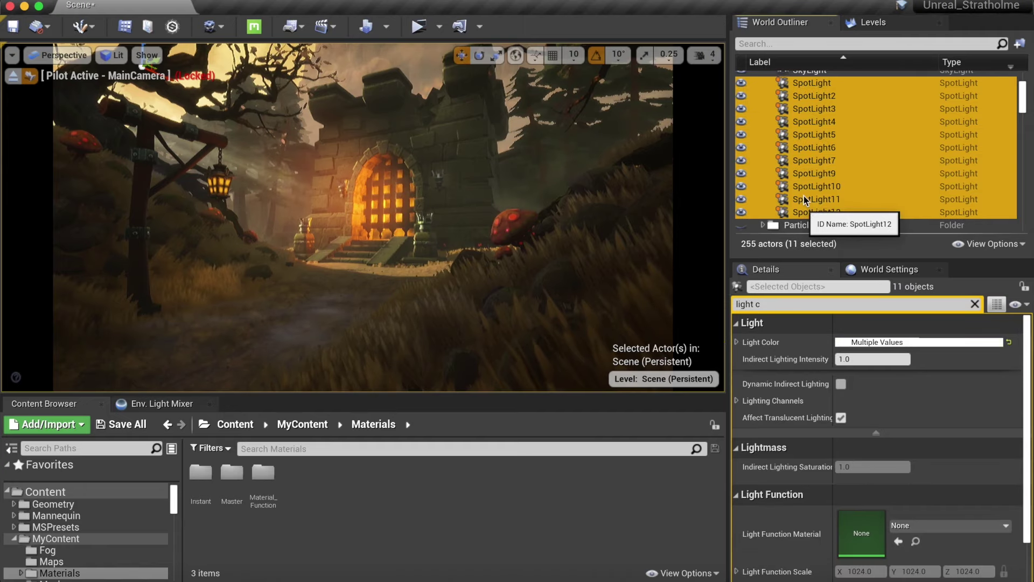
pyautogui.click(741, 84)
pyautogui.click(741, 84)
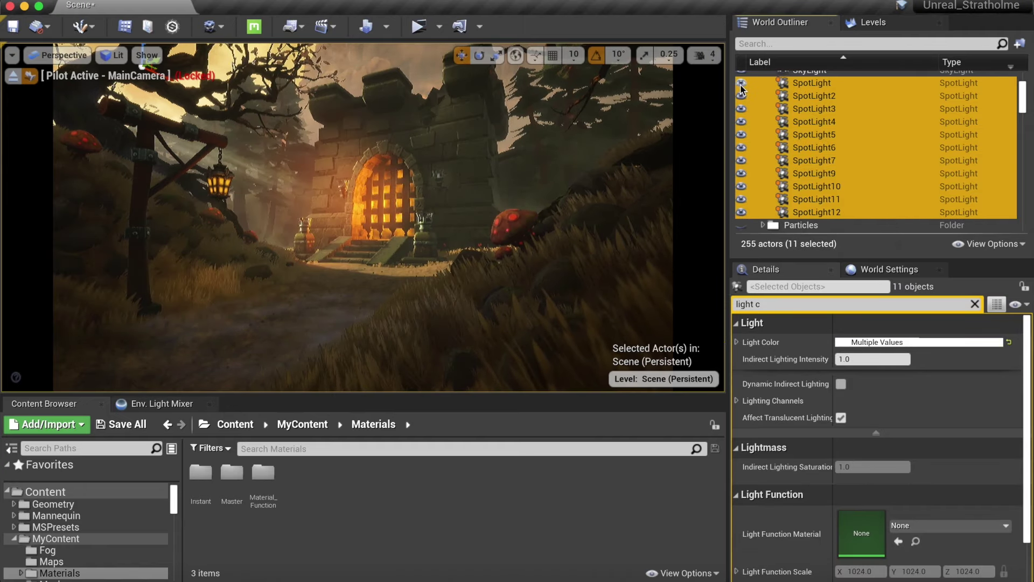
pyautogui.click(741, 85)
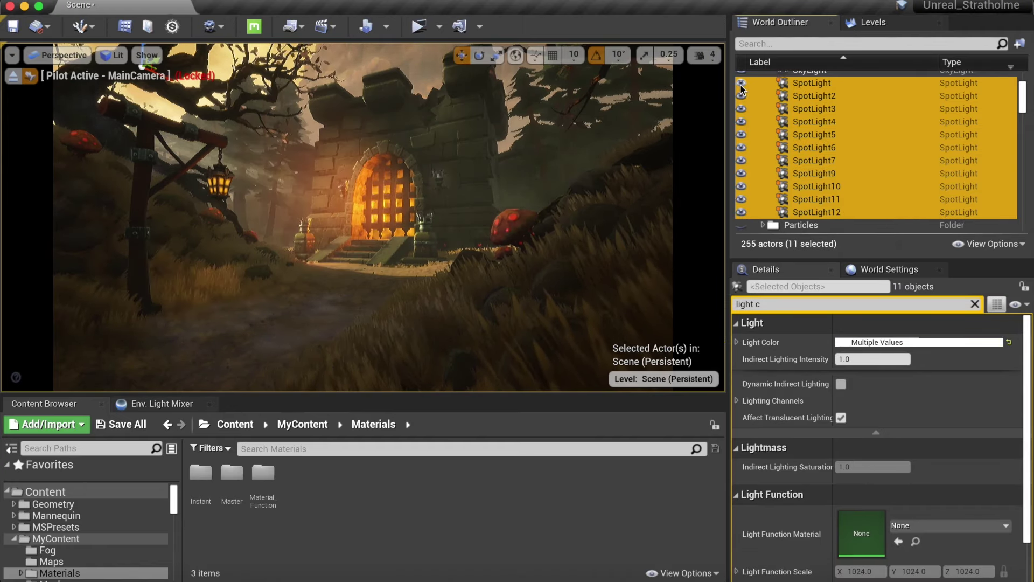
pyautogui.click(741, 84)
pyautogui.click(741, 85)
pyautogui.click(764, 115)
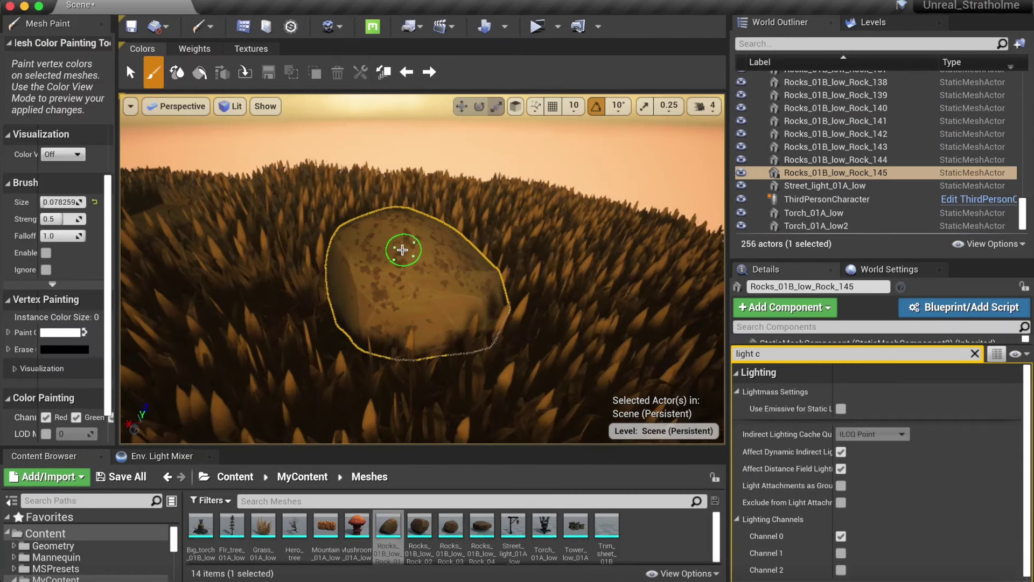
pyautogui.moveTo(403, 250); pyautogui.dragTo(389, 259)
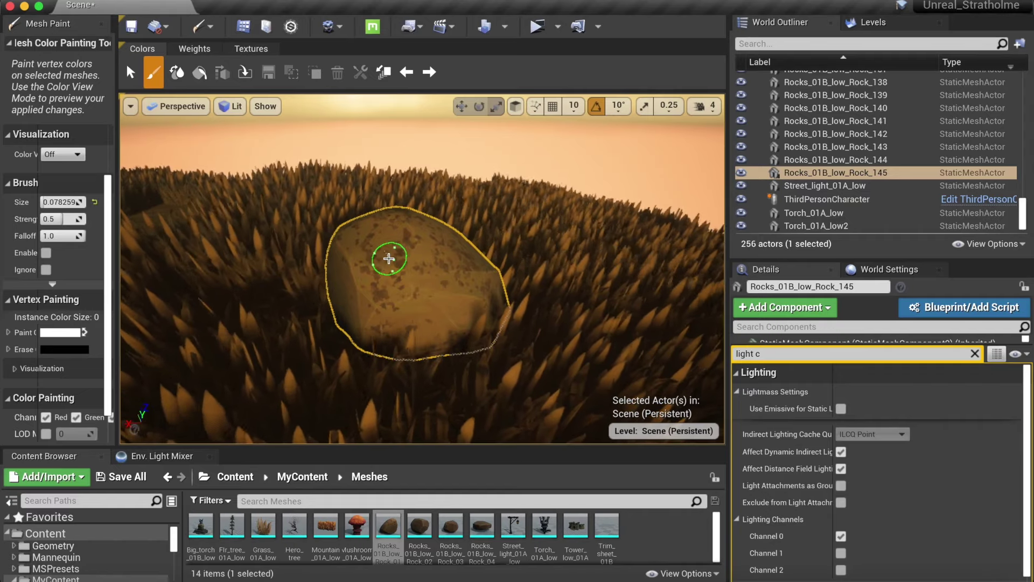
# Step: Paint moss over the rock's dark blotches and build a denser patch at its centre
pyautogui.moveTo(391, 264)
pyautogui.mouseDown()
pyautogui.moveTo(411, 267)
pyautogui.moveTo(424, 241)
pyautogui.moveTo(439, 249)
pyautogui.moveTo(415, 273)
pyautogui.moveTo(432, 291)
pyautogui.moveTo(443, 264)
pyautogui.mouseUp()
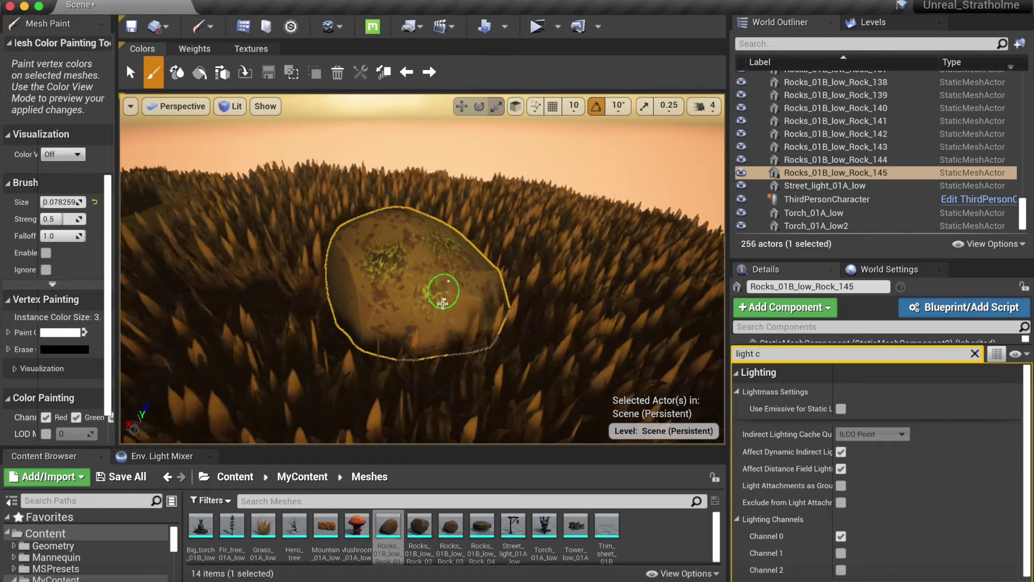
pyautogui.moveTo(443, 302)
pyautogui.mouseDown()
pyautogui.moveTo(427, 279)
pyautogui.moveTo(417, 298)
pyautogui.moveTo(402, 247)
pyautogui.moveTo(373, 230)
pyautogui.moveTo(374, 302)
pyautogui.mouseUp()
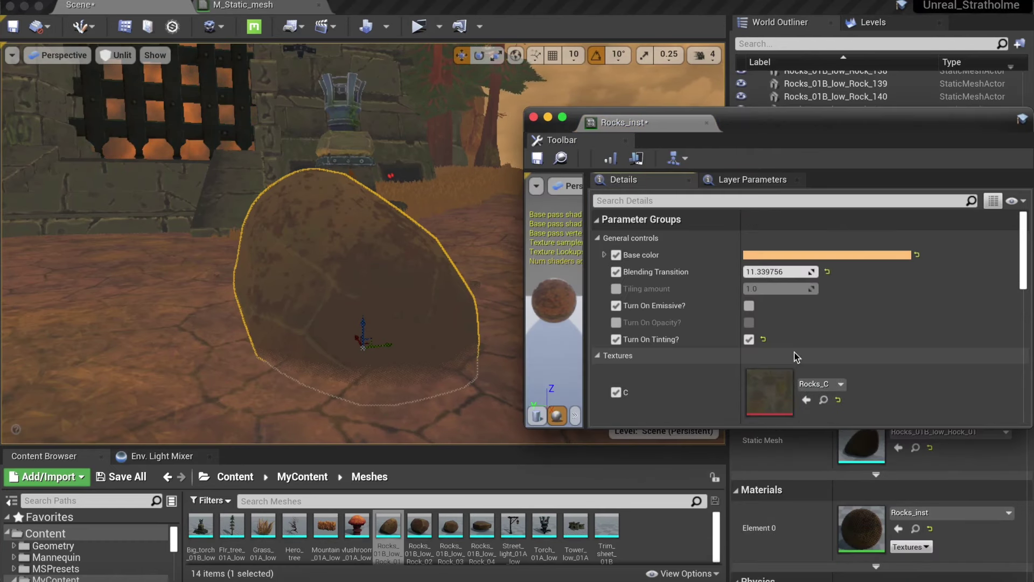
# Step: Lower Blending Transition to about 4.84, then pan M_Static_mesh to its result node
pyautogui.moveTo(777, 272)
pyautogui.mouseDown()
pyautogui.moveTo(759, 272)
pyautogui.moveTo(800, 271)
pyautogui.moveTo(760, 272)
pyautogui.mouseUp()
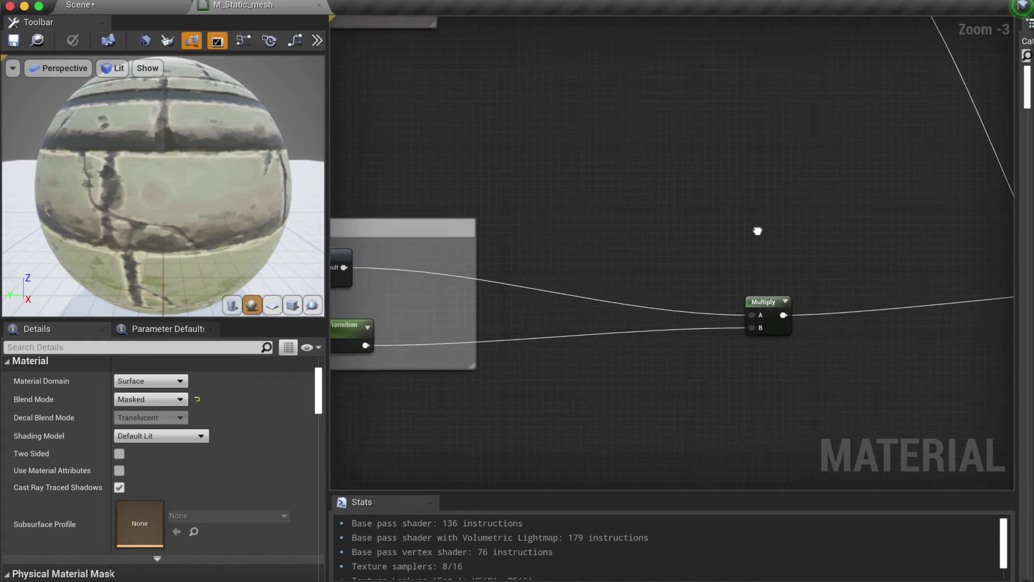
pyautogui.moveTo(877, 218); pyautogui.dragTo(484, 235, button='right')
pyautogui.moveTo(918, 243); pyautogui.dragTo(363, 348, button='right')
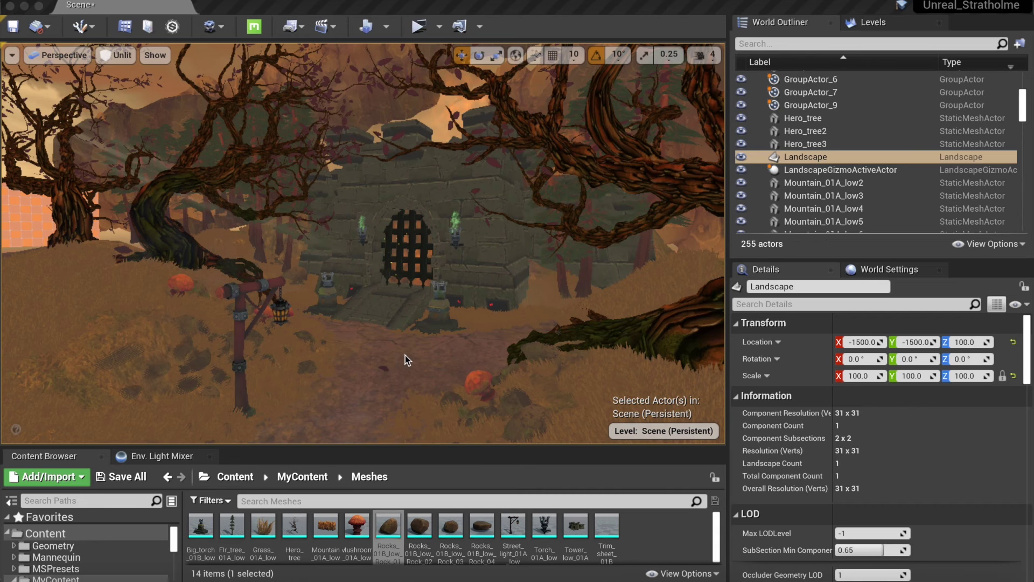
pyautogui.click(406, 356)
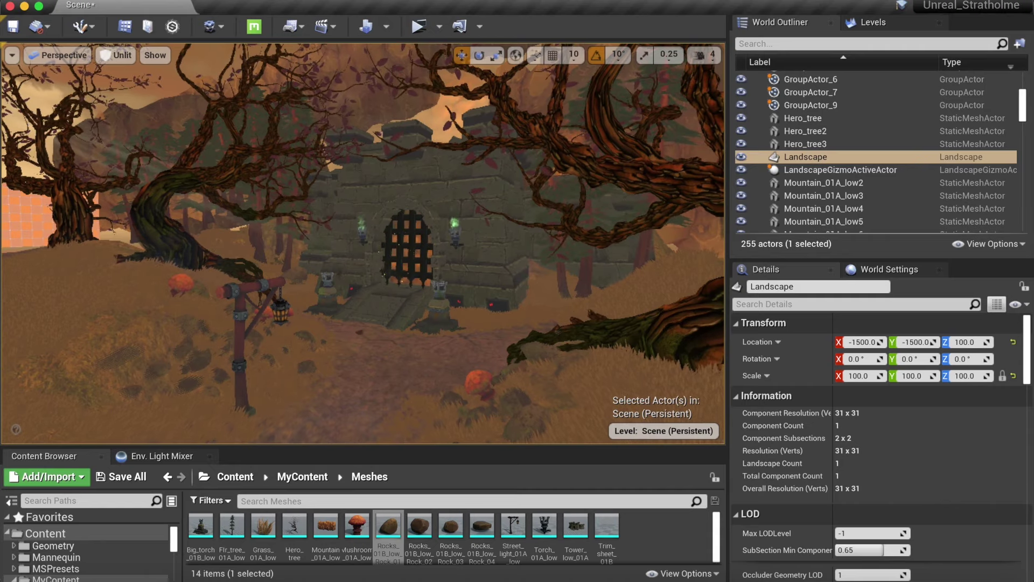
# Step: Fly the camera past the near tree toward the gate, then clear the landscape selection
pyautogui.moveTo(434, 365)
pyautogui.mouseDown()
pyautogui.moveTo(433, 323)
pyautogui.moveTo(434, 356)
pyautogui.mouseUp()
pyautogui.moveTo(435, 356); pyautogui.dragTo(467, 356, button='middle')
pyautogui.moveTo(440, 368)
pyautogui.mouseDown()
pyautogui.moveTo(440, 340)
pyautogui.moveTo(488, 340)
pyautogui.moveTo(489, 380)
pyautogui.mouseUp()
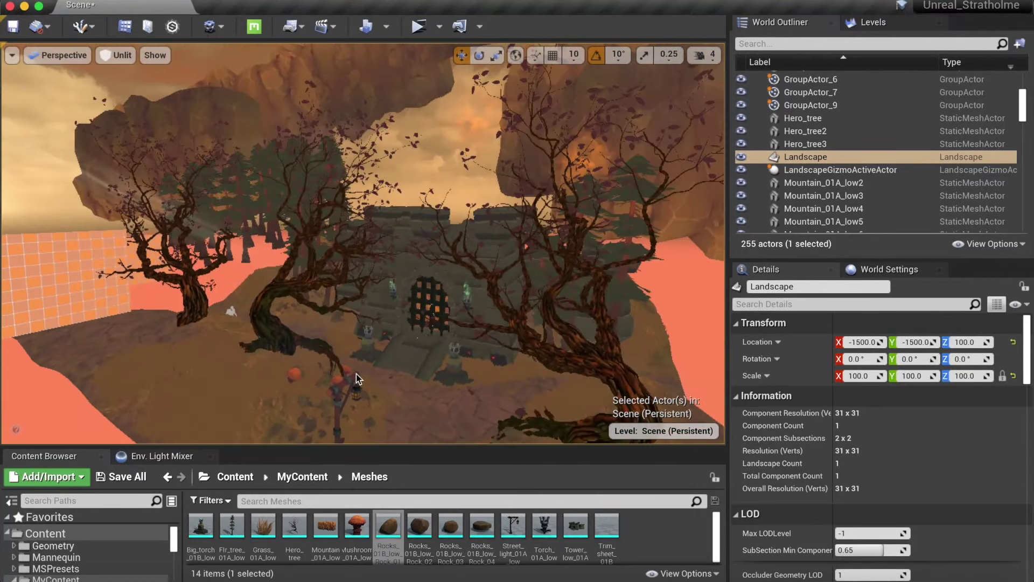
pyautogui.moveTo(331, 348); pyautogui.dragTo(388, 306)
pyautogui.click(332, 347)
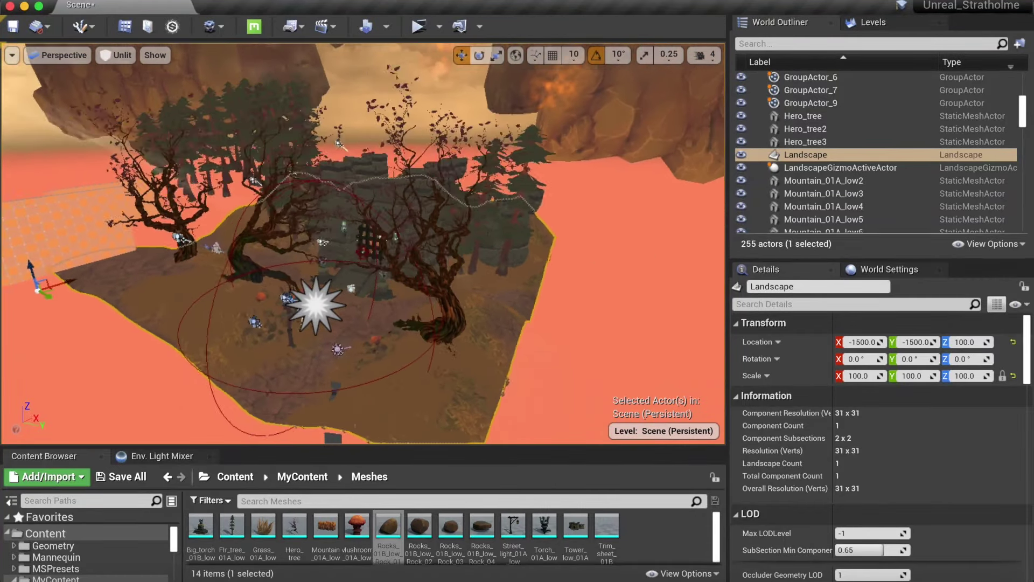